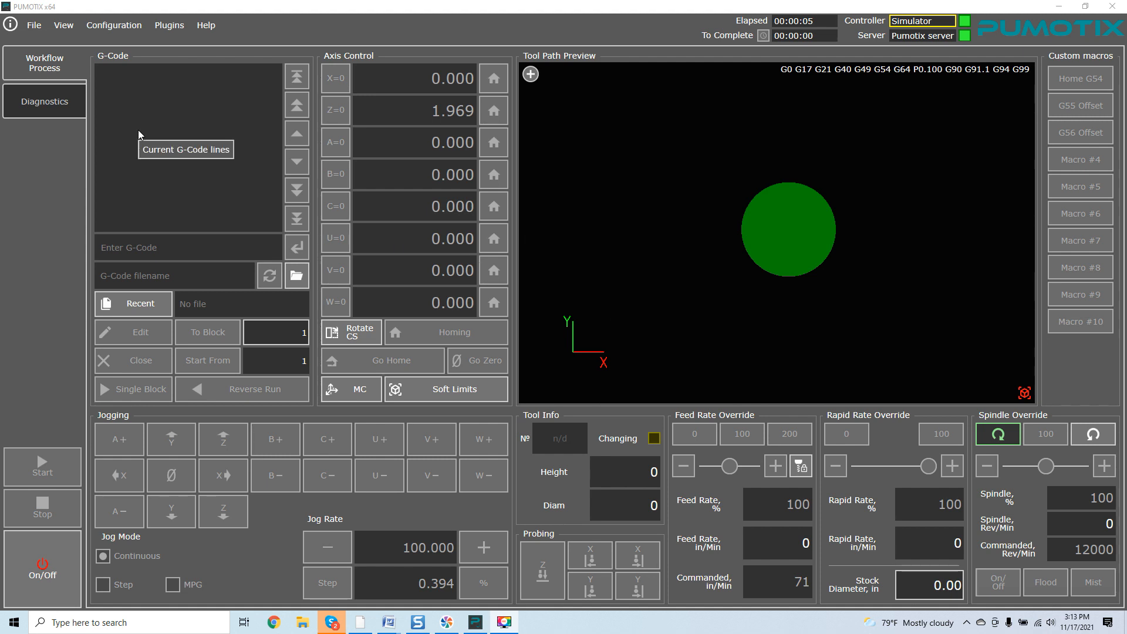
# Open Configuration > Settings to show the local Pumotix server and Simulator controller
pyautogui.click(112, 29)
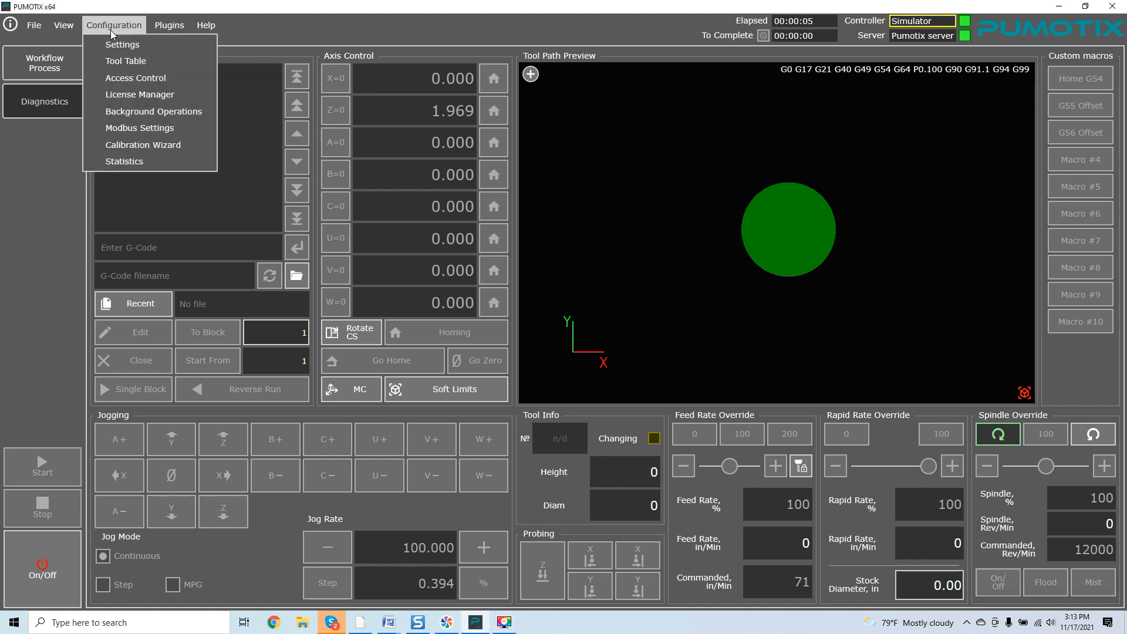
pyautogui.click(117, 45)
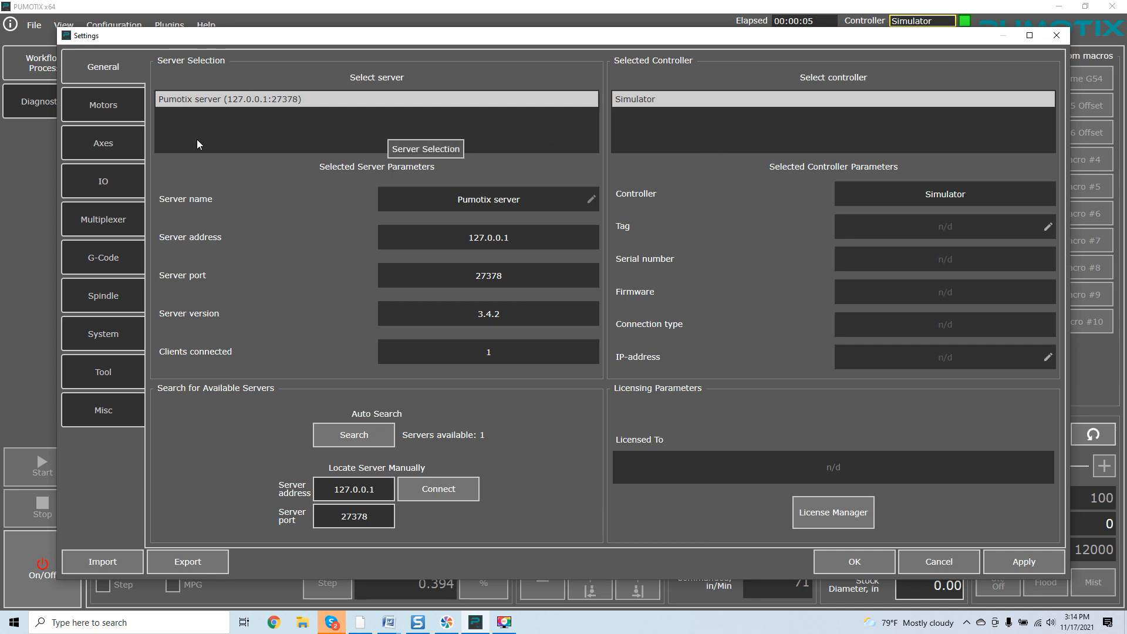
# Select Axis X on the Axes page, enable soft limits and set the upper limit to 36 in
pyautogui.click(125, 139)
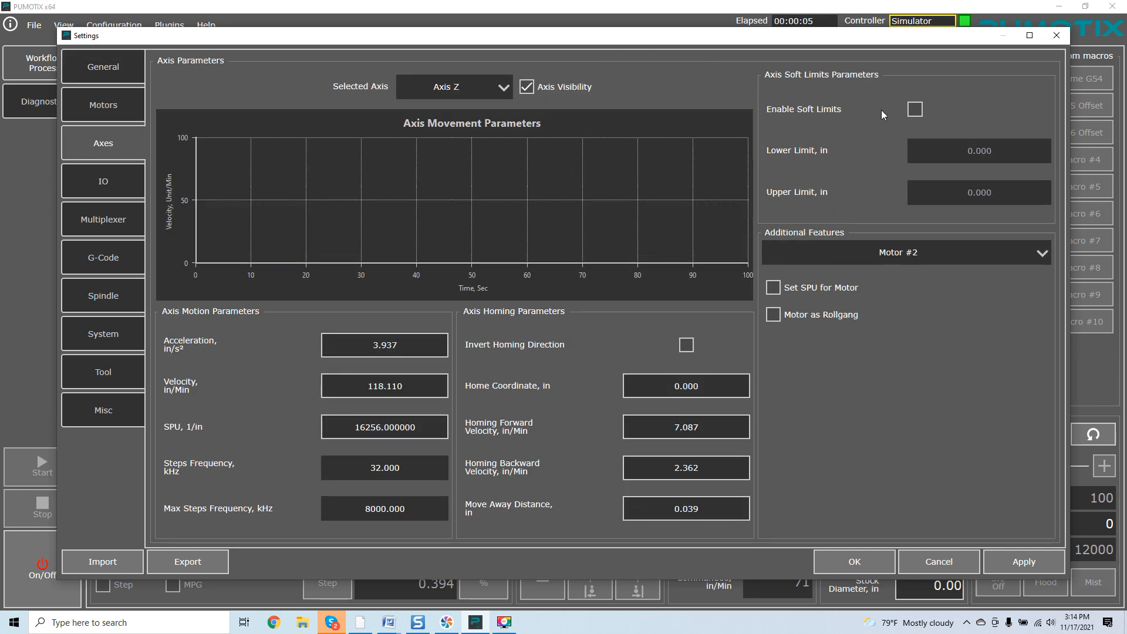
pyautogui.click(499, 87)
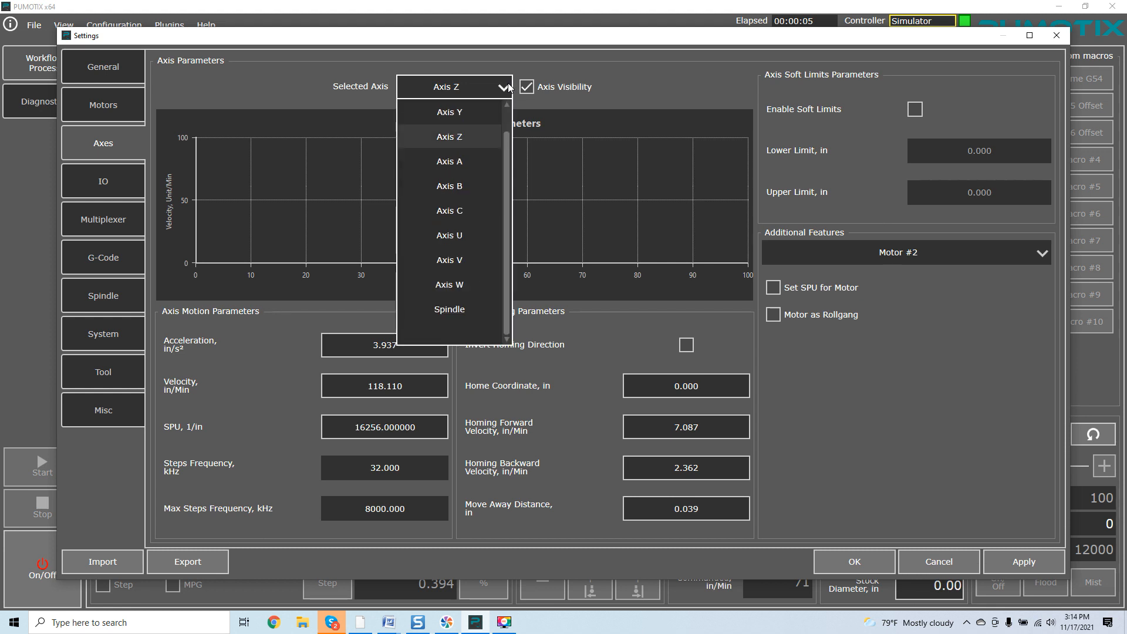
pyautogui.scroll(1, 506, 144)
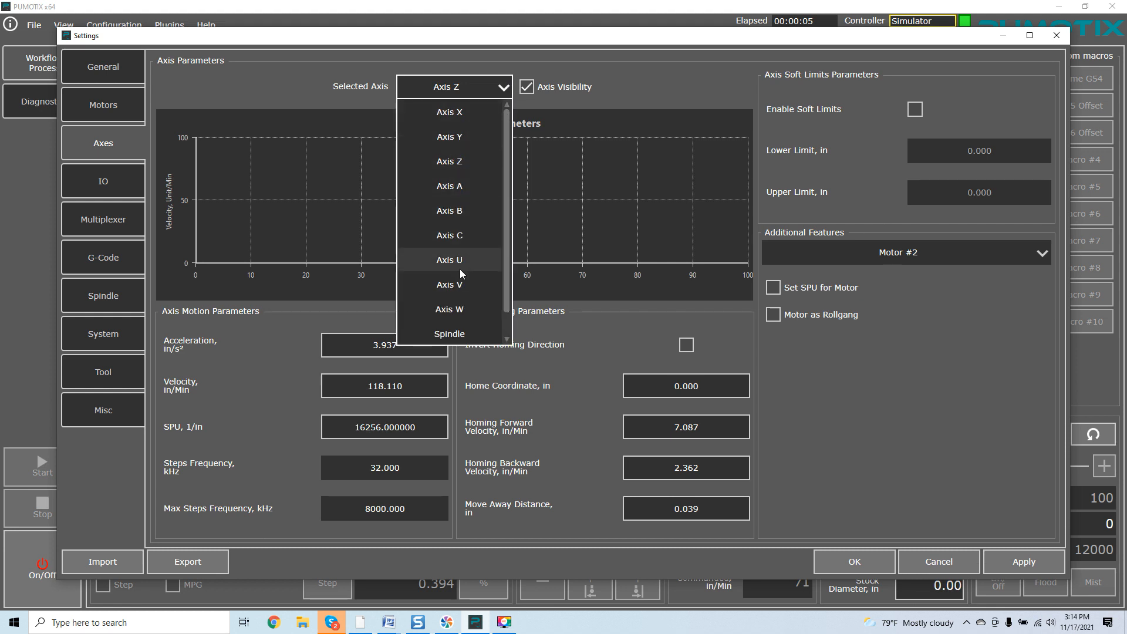
pyautogui.click(473, 120)
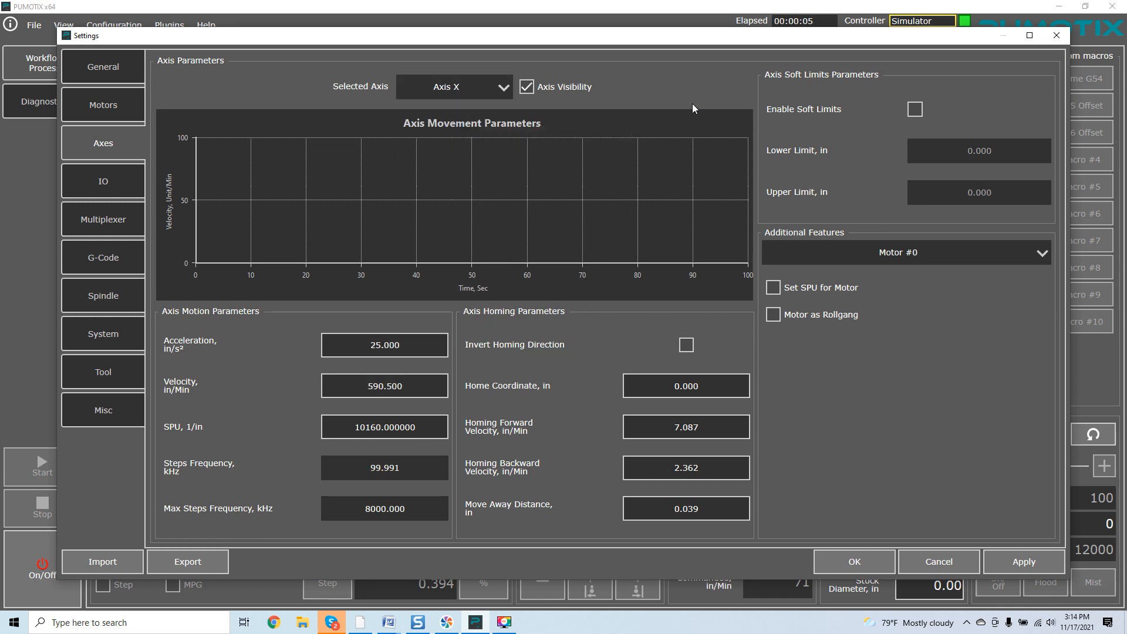
pyautogui.click(915, 110)
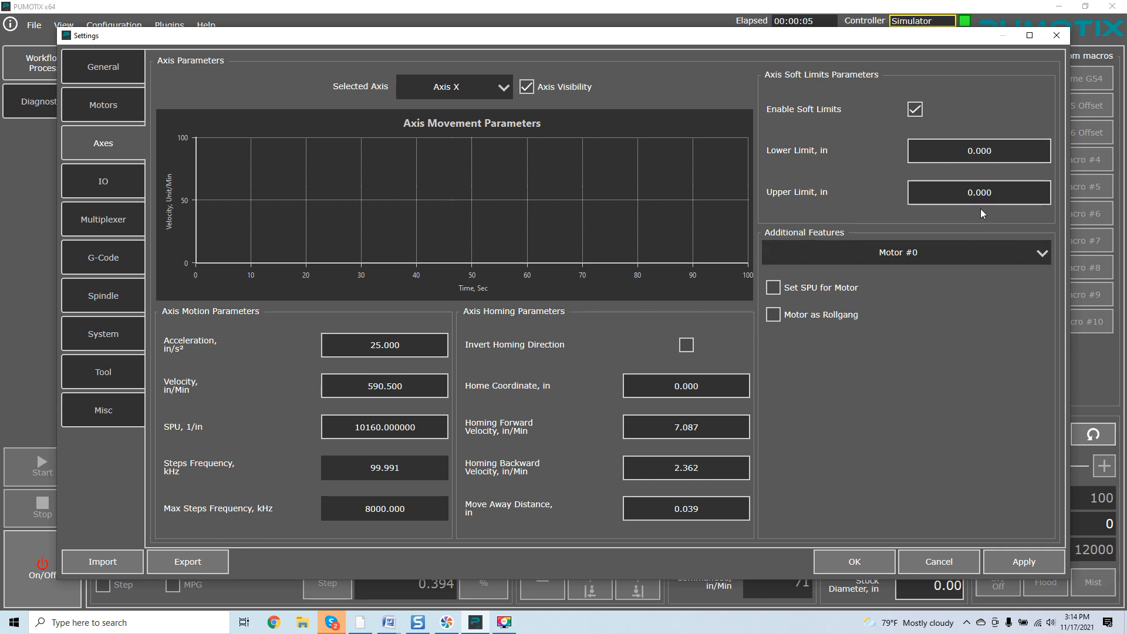
pyautogui.click(980, 194)
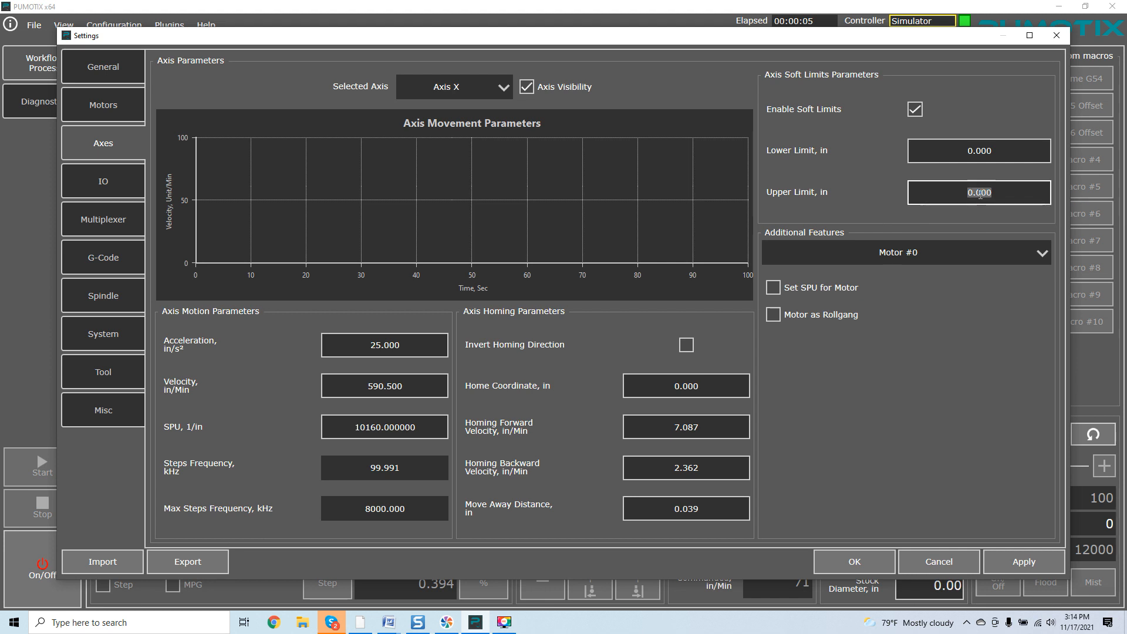
pyautogui.write('36')
pyautogui.press('Return')
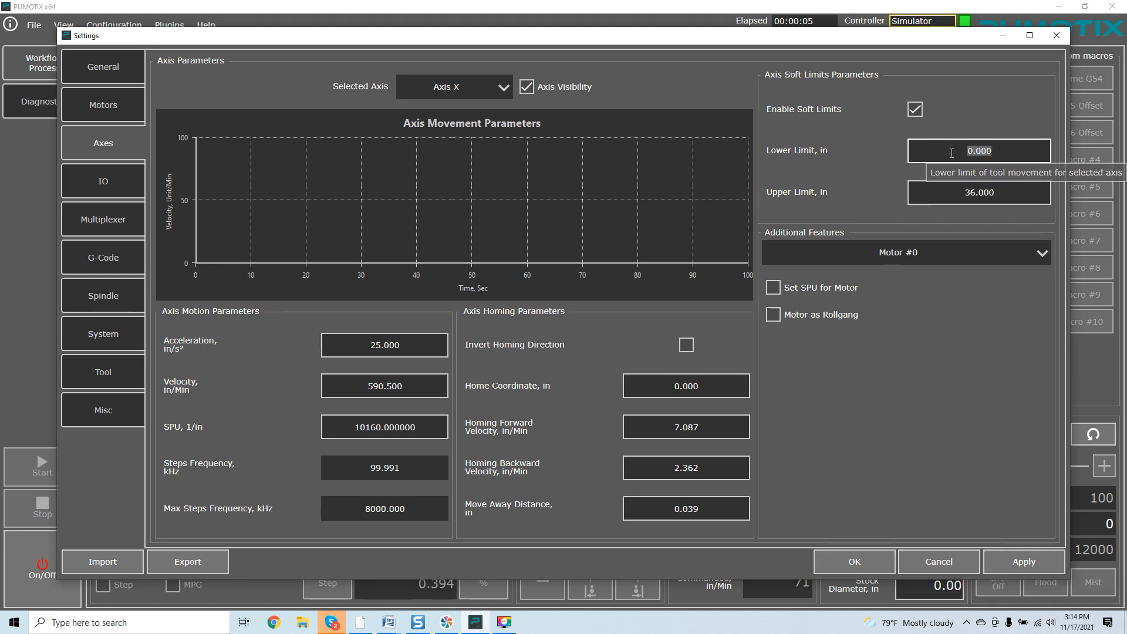
# Set the Axis X lower soft limit to 0 in
pyautogui.doubleClick(995, 151)
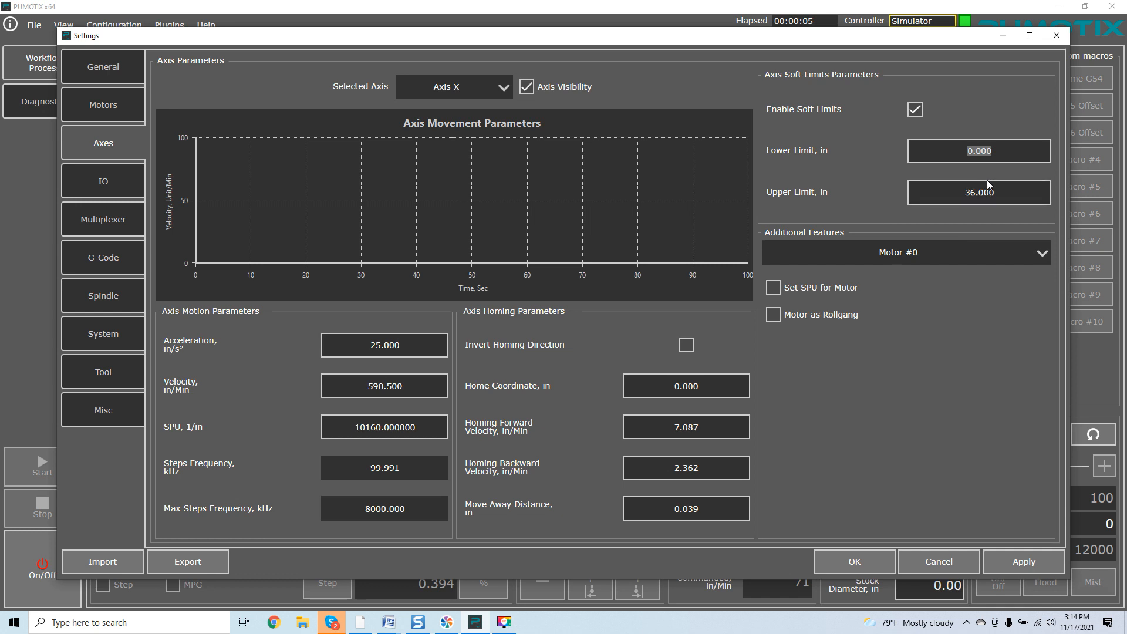
pyautogui.write('48')
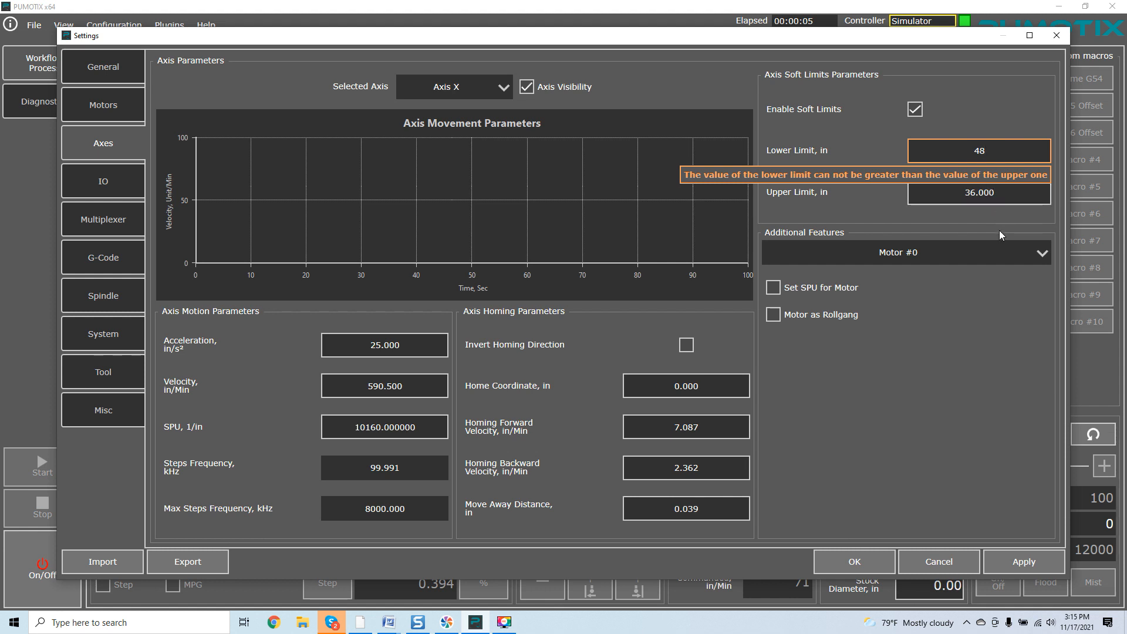
pyautogui.press('BackSpace')
pyautogui.press('BackSpace')
pyautogui.write('0')
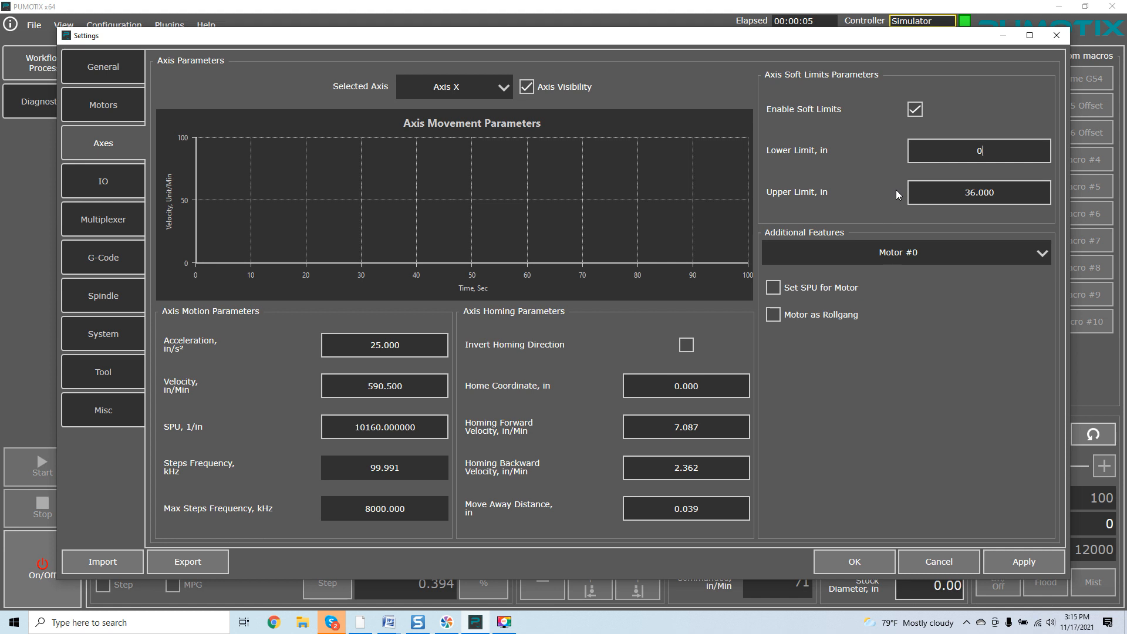
pyautogui.press('Return')
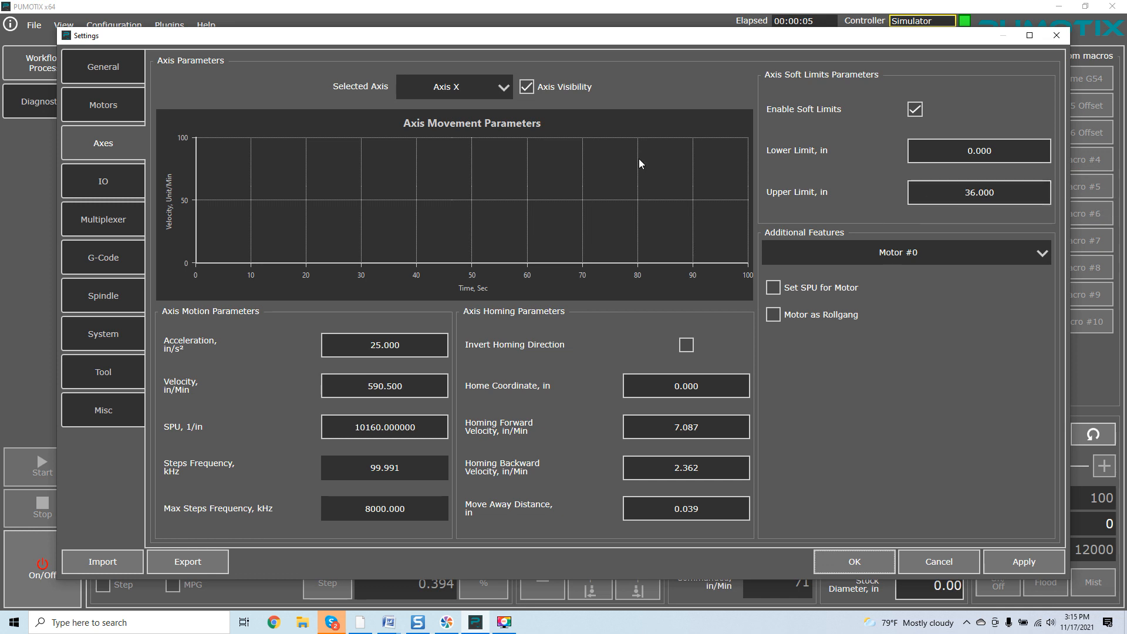
# Select Axis Y, enable its soft limits and set the upper limit to 48 in
pyautogui.click(496, 89)
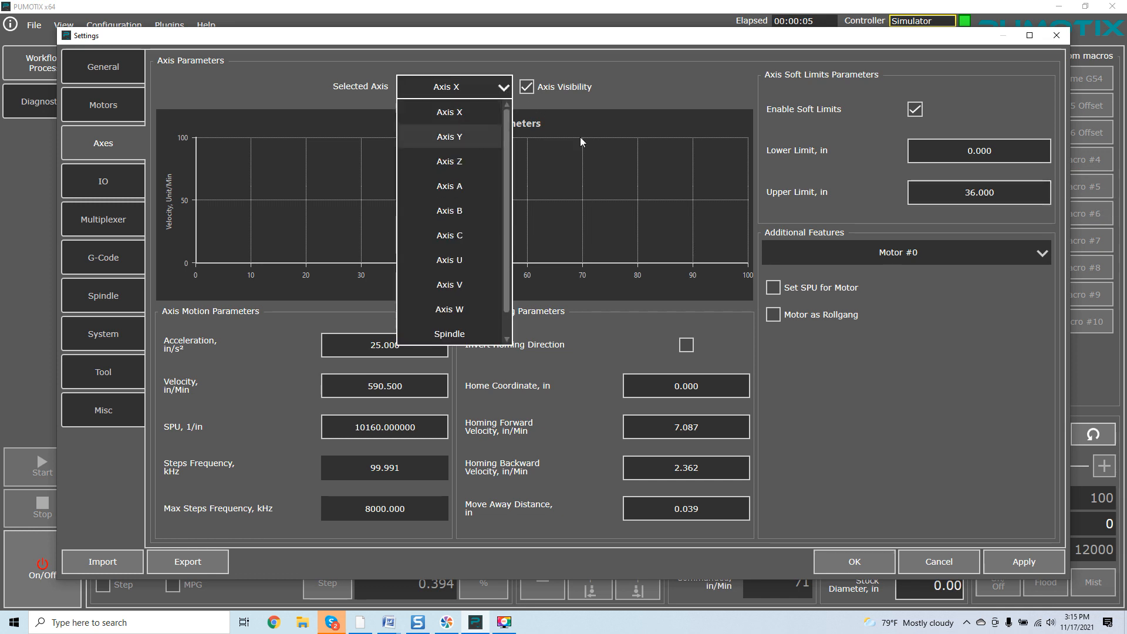
pyautogui.click(487, 136)
pyautogui.click(915, 110)
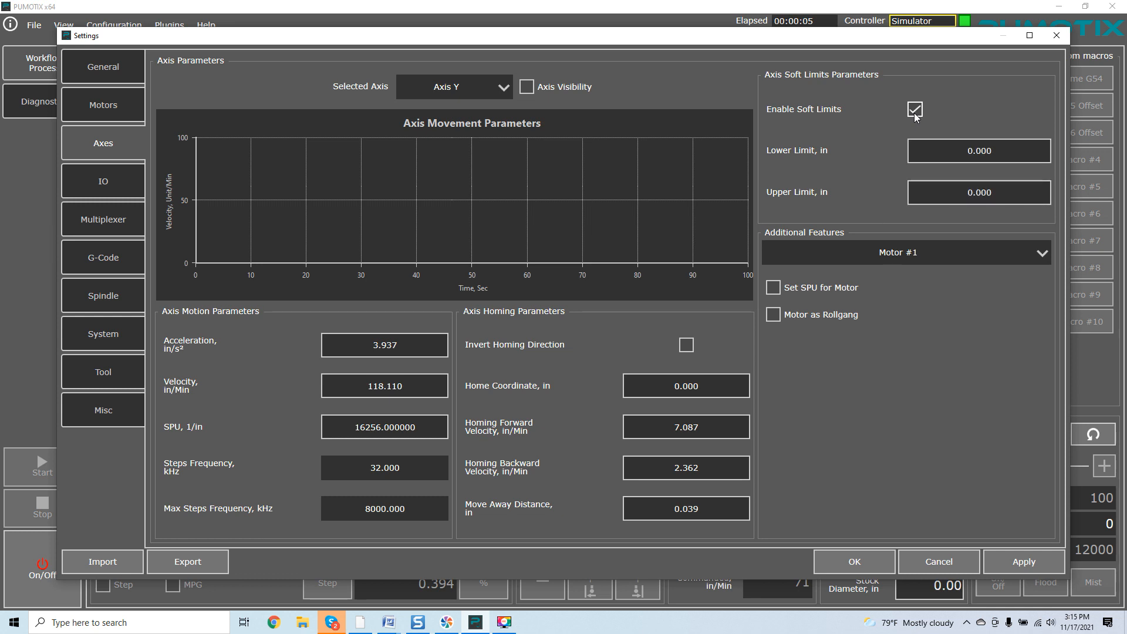
pyautogui.click(979, 192)
pyautogui.press('Return')
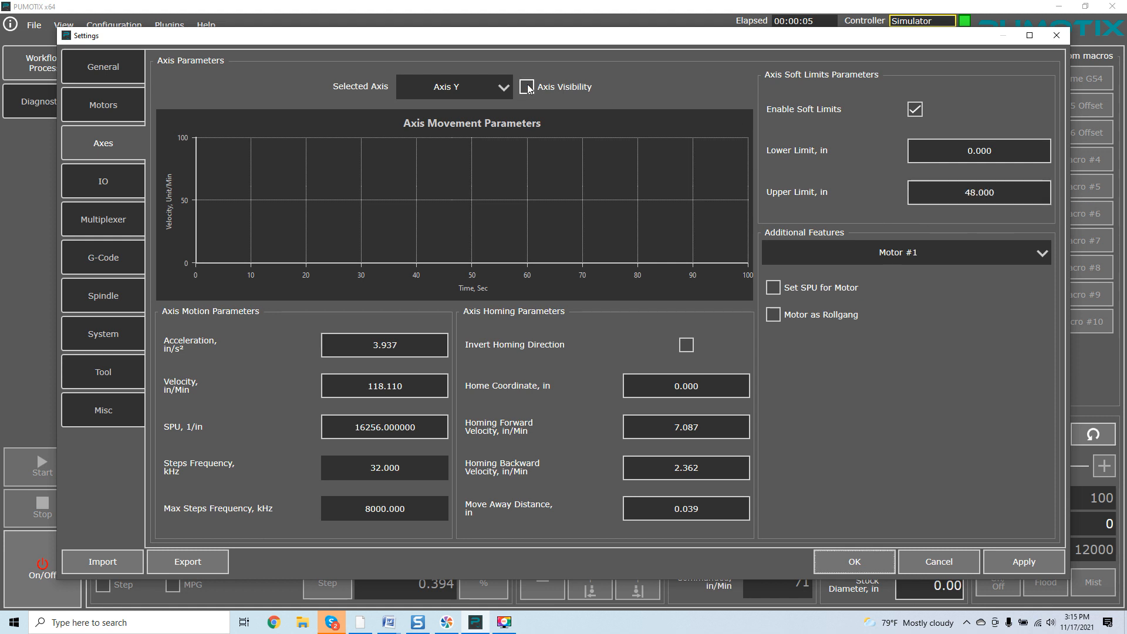
pyautogui.click(502, 87)
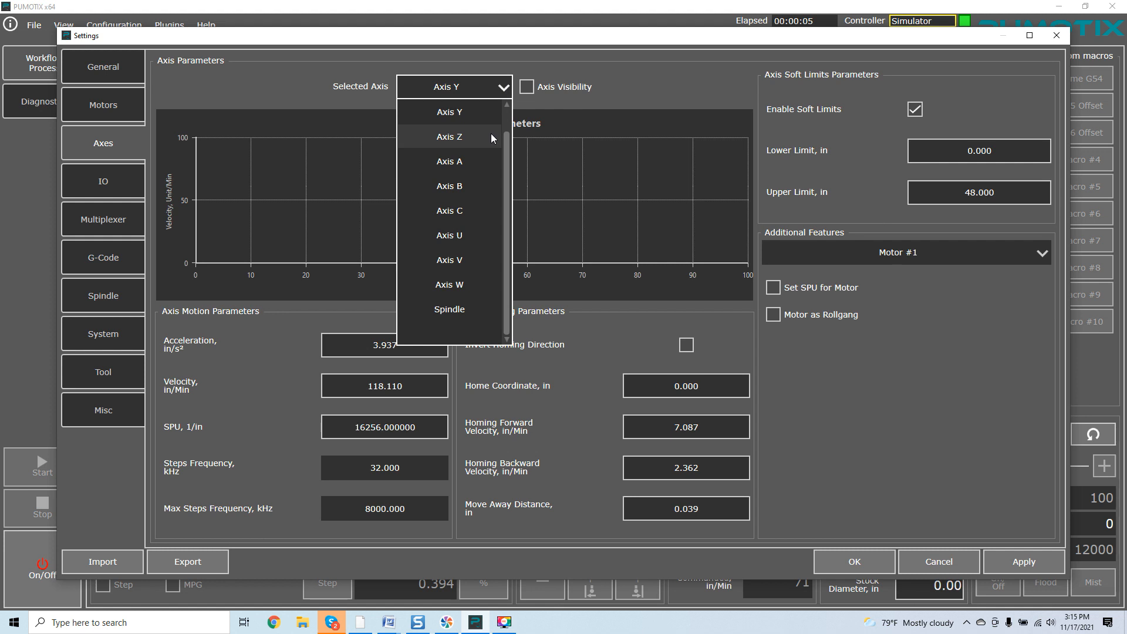
# Enable Axis Z soft limits with a 6.00 in upper limit, apply, and acknowledge the pin warning
pyautogui.click(491, 137)
pyautogui.click(915, 109)
pyautogui.click(1011, 193)
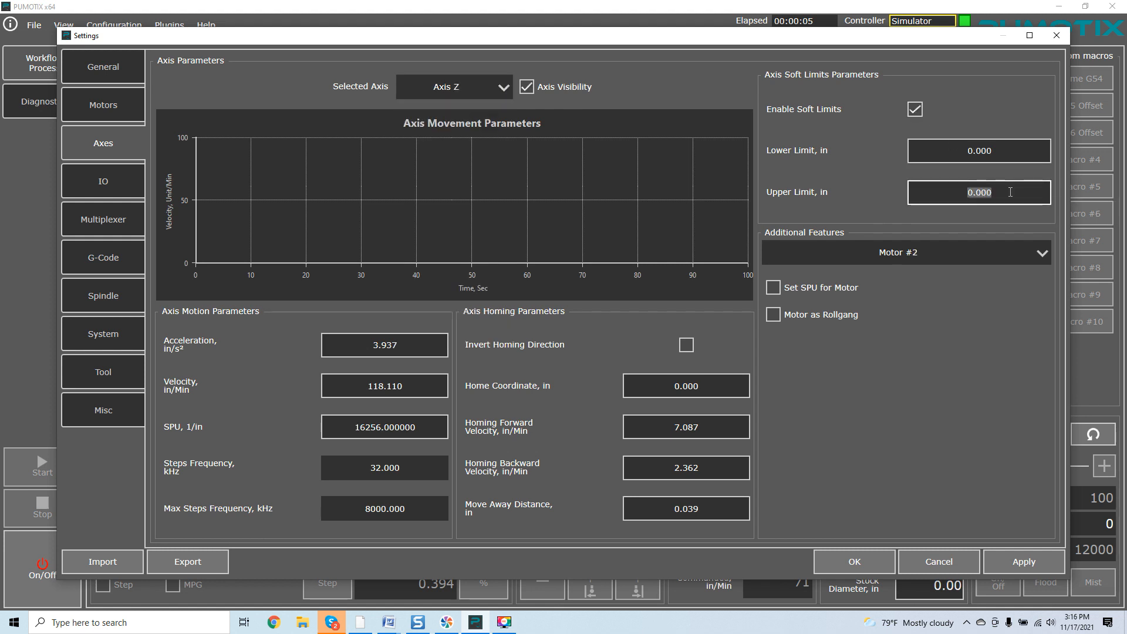
pyautogui.write('6.00')
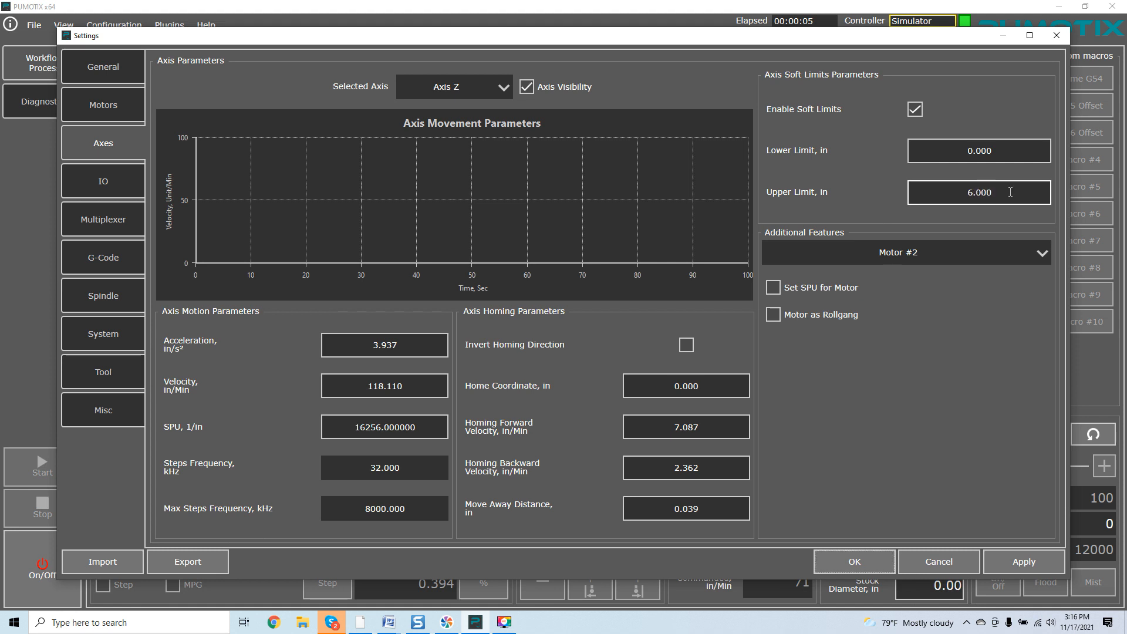
pyautogui.click(1019, 561)
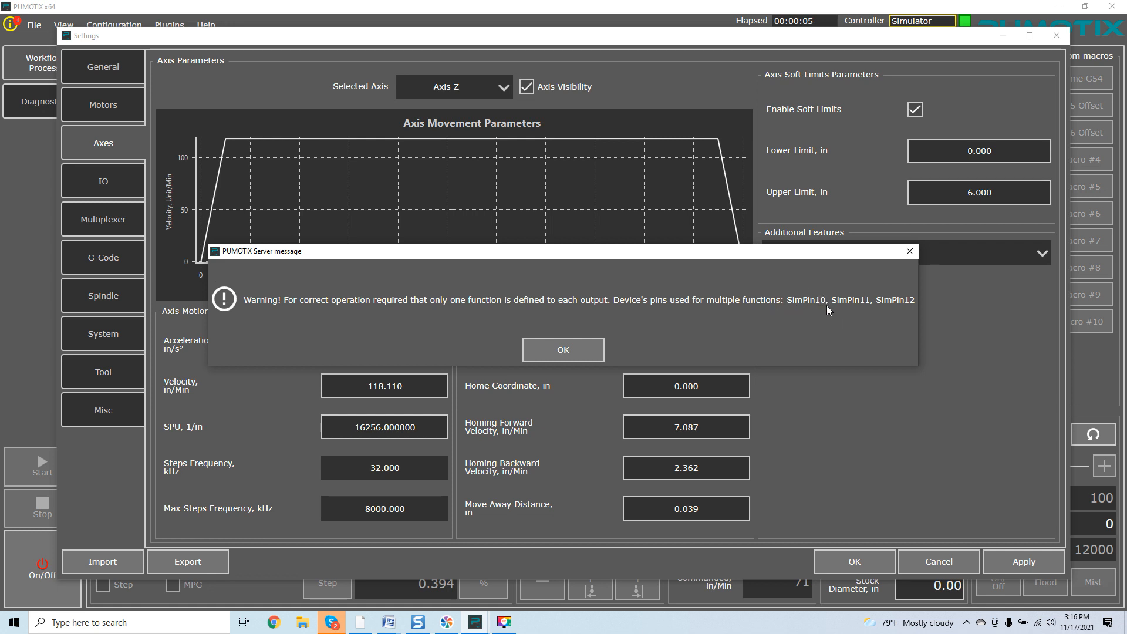
pyautogui.click(574, 344)
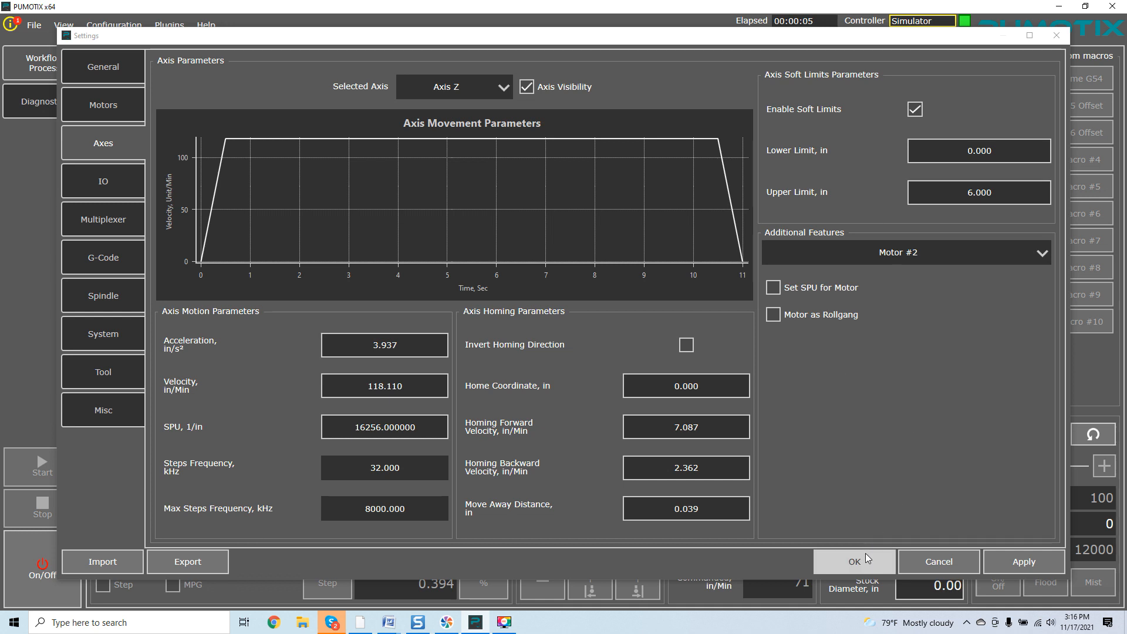
# Tick 'Do not require homing after turn on', apply and save the settings, dismissing pin warnings
pyautogui.click(113, 375)
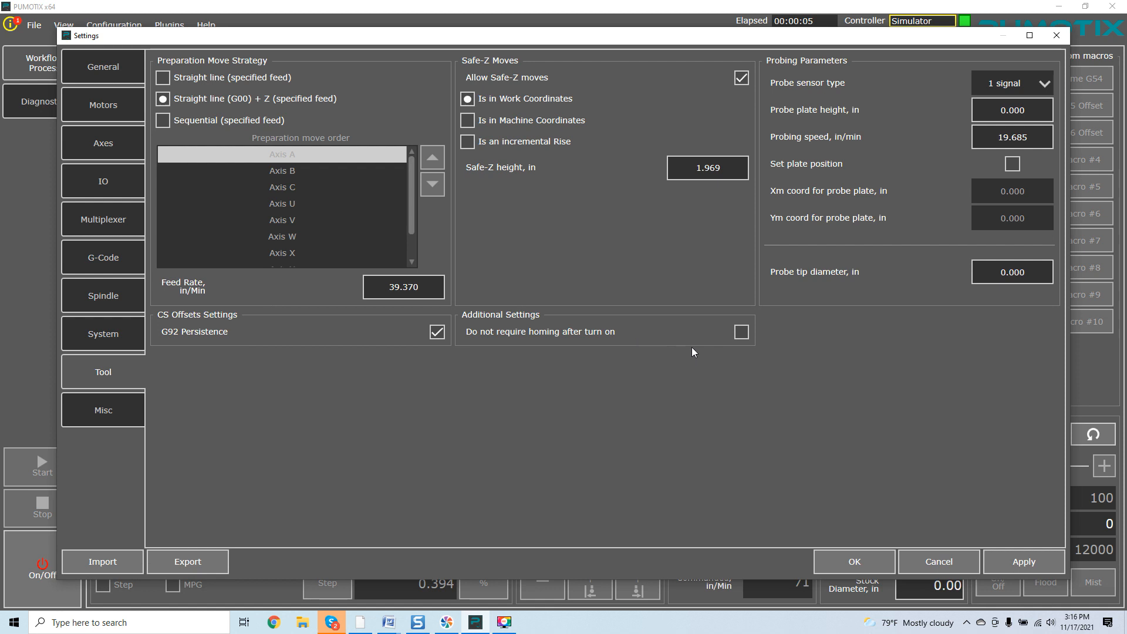
pyautogui.moveTo(748, 338)
pyautogui.click(741, 334)
pyautogui.click(999, 562)
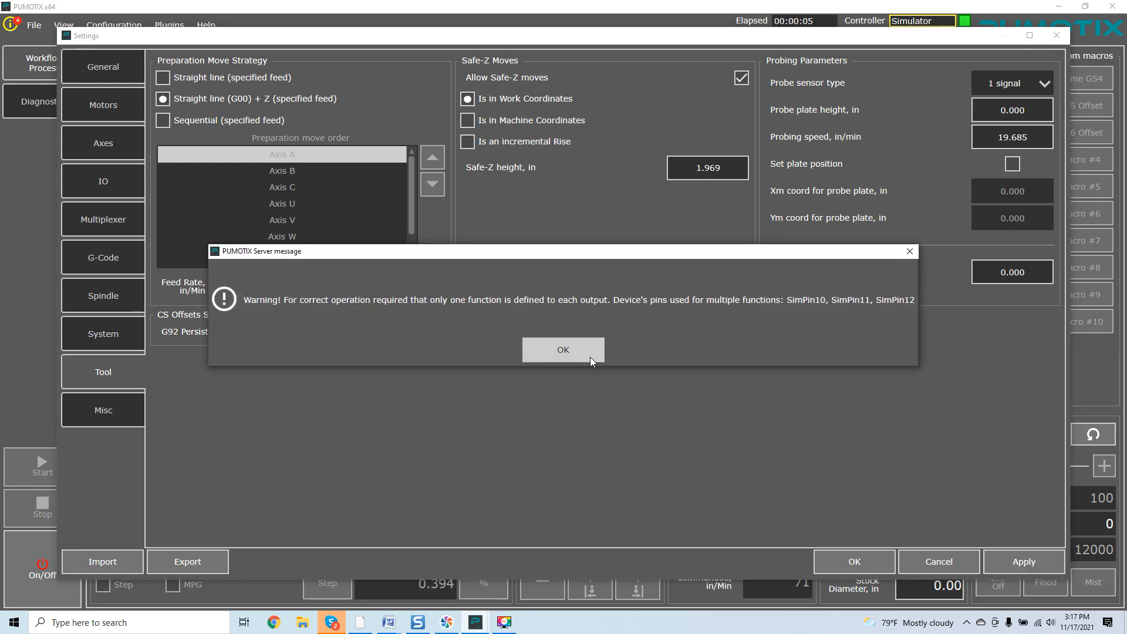
pyautogui.click(590, 357)
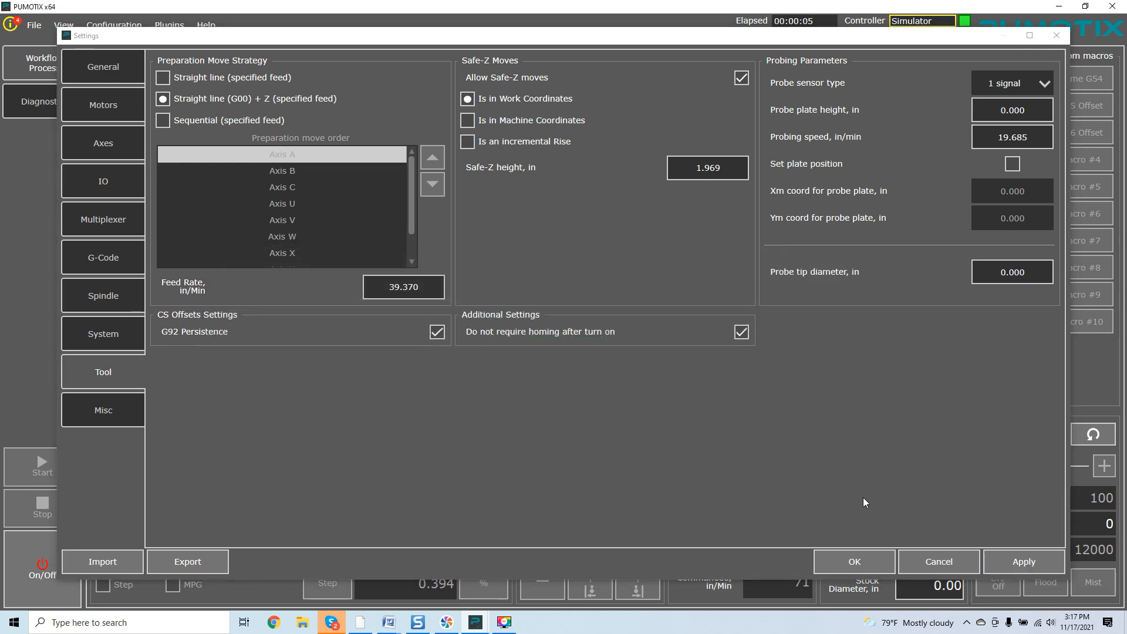
pyautogui.click(860, 558)
pyautogui.click(581, 350)
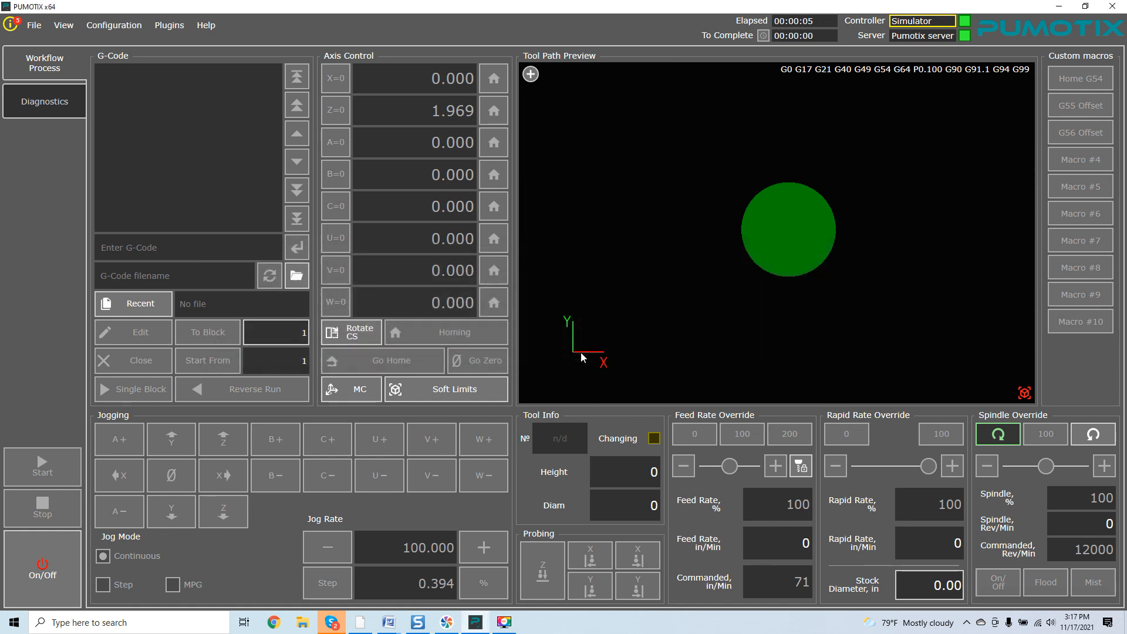
# Clear the pin-conflict warnings from the message log and close the log
pyautogui.click(13, 25)
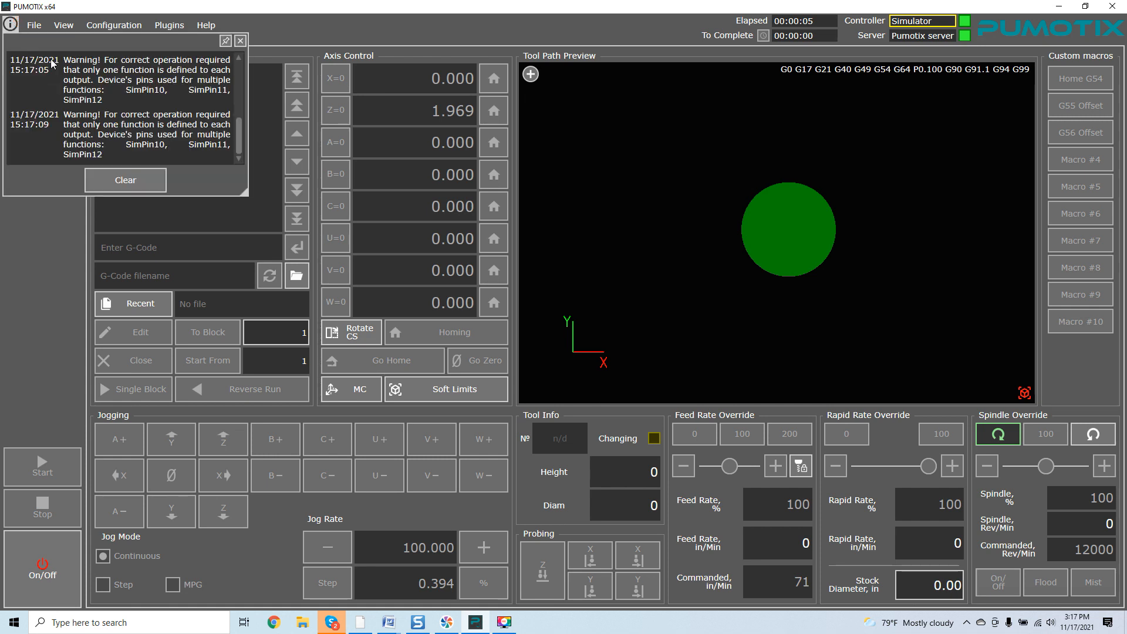
pyautogui.click(125, 178)
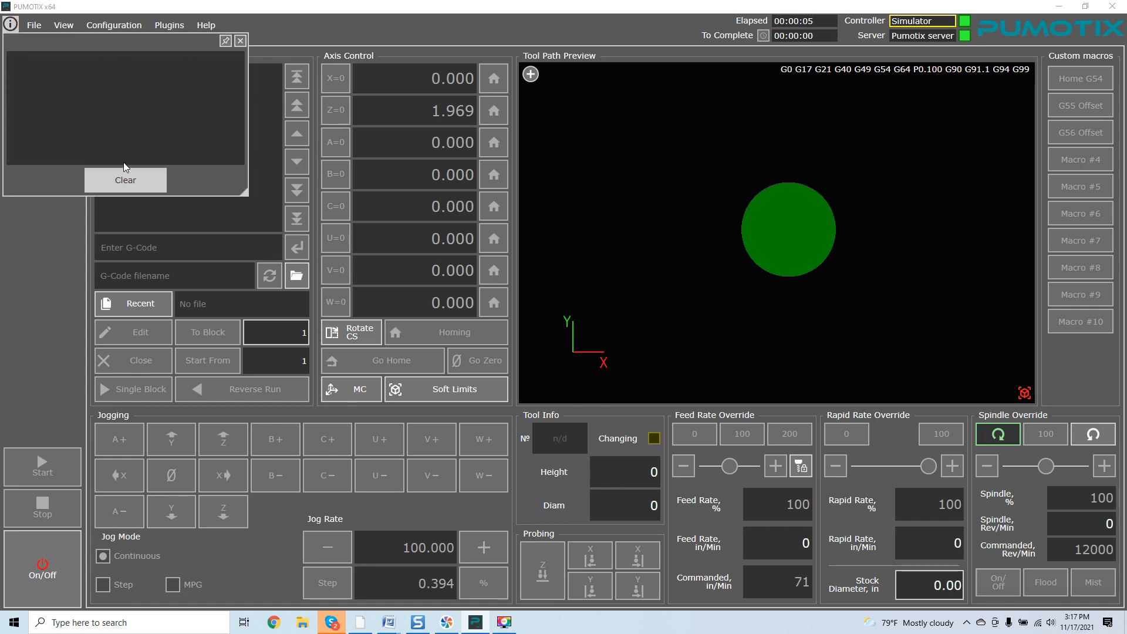
pyautogui.click(240, 40)
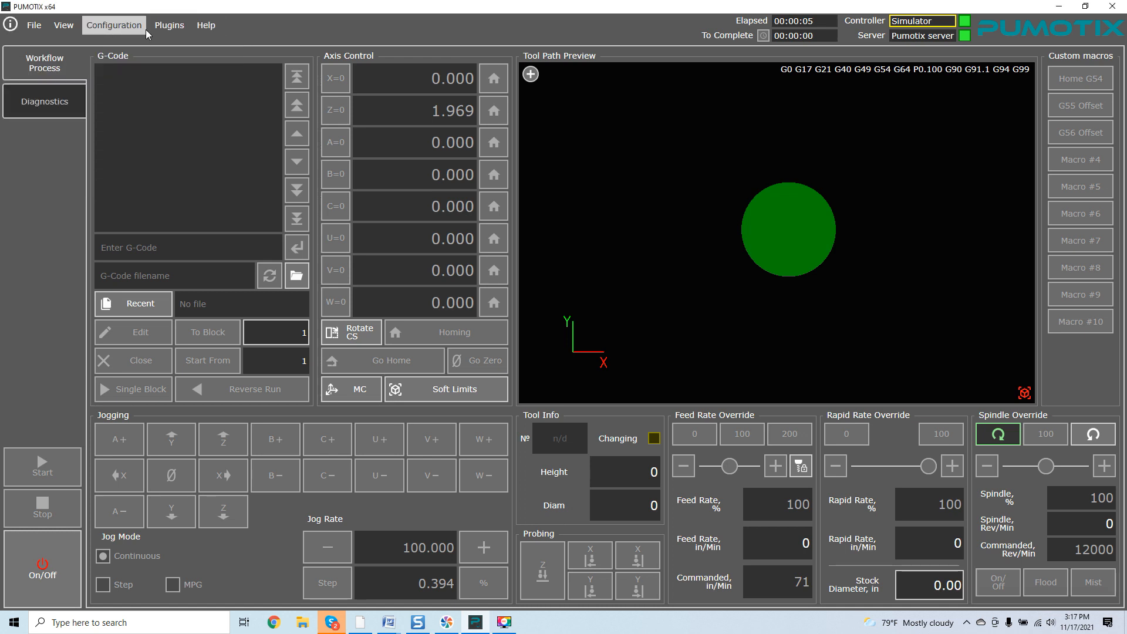
pyautogui.click(34, 26)
# Open Bentley.txt from Car Manufacturers and dismiss the unknown G-code server message
pyautogui.click(54, 80)
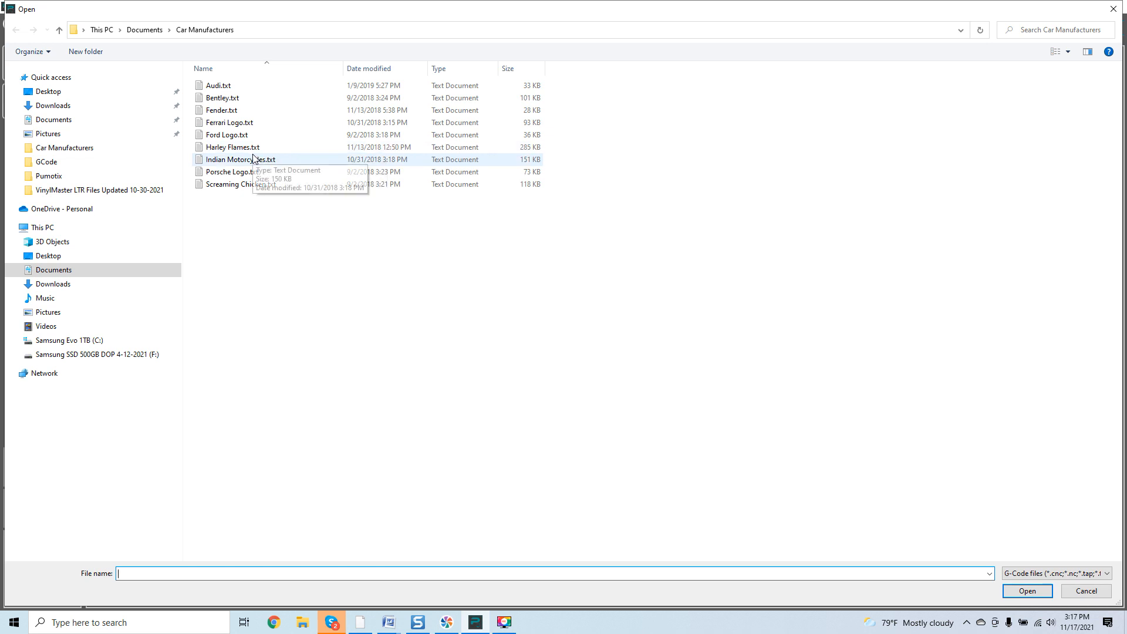
pyautogui.click(233, 101)
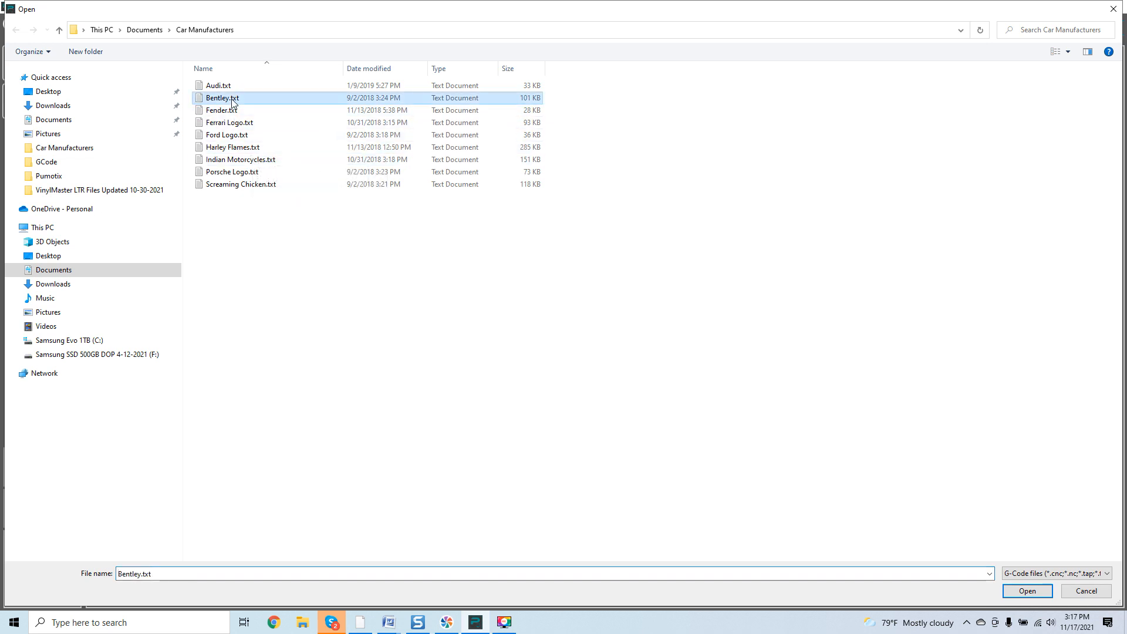
pyautogui.doubleClick(232, 99)
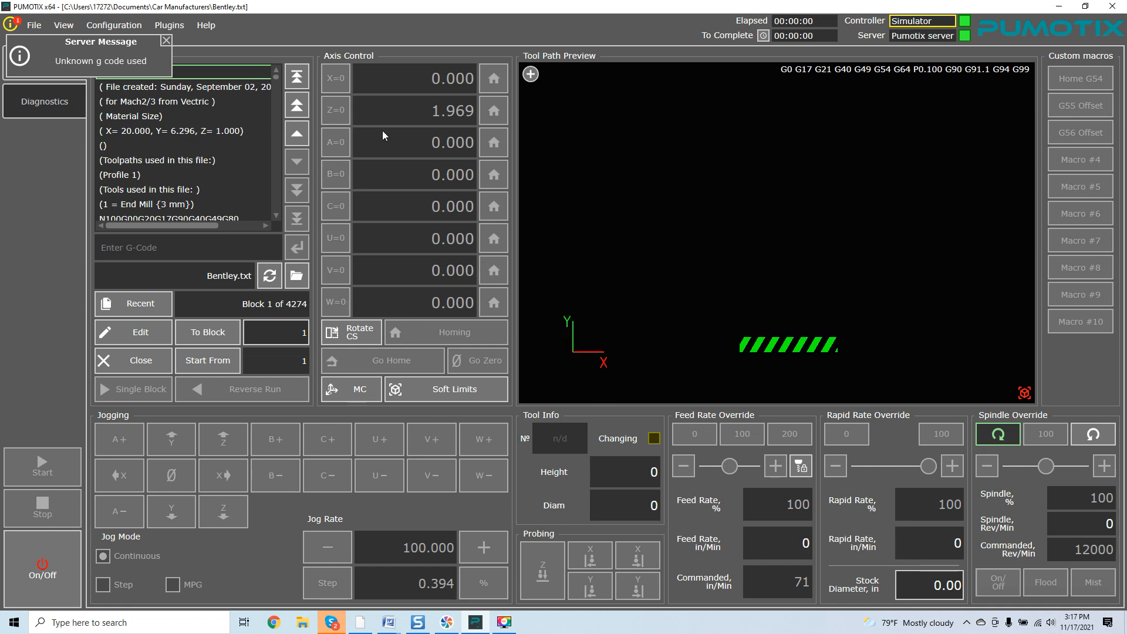
pyautogui.click(166, 41)
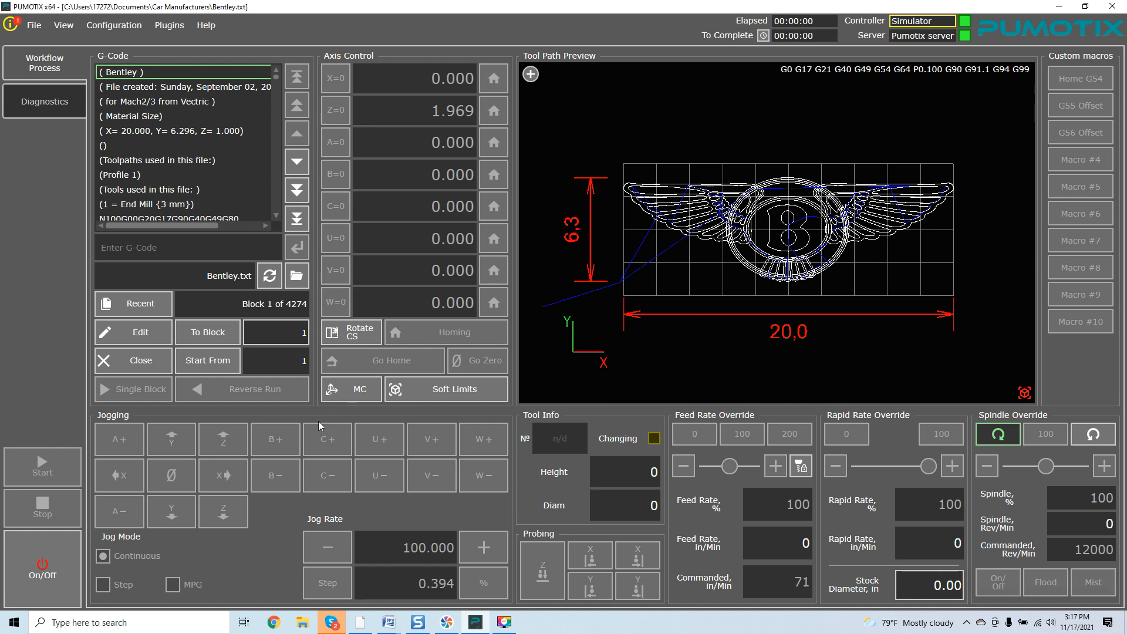
# Switch the simulated machine on and enable soft limits
pyautogui.click(52, 559)
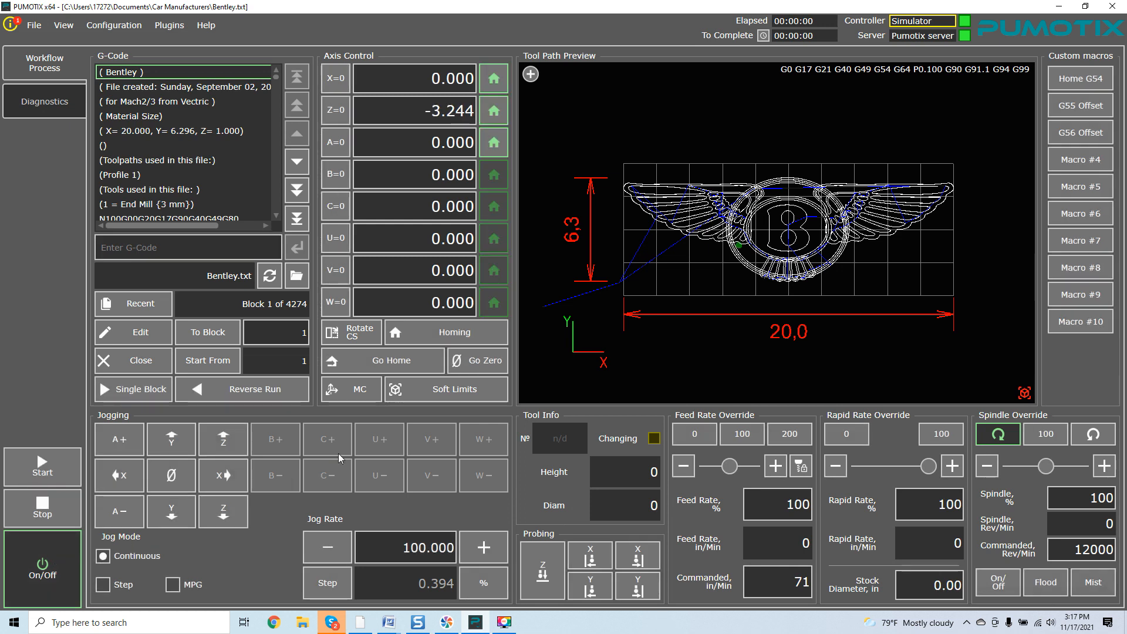
pyautogui.click(436, 399)
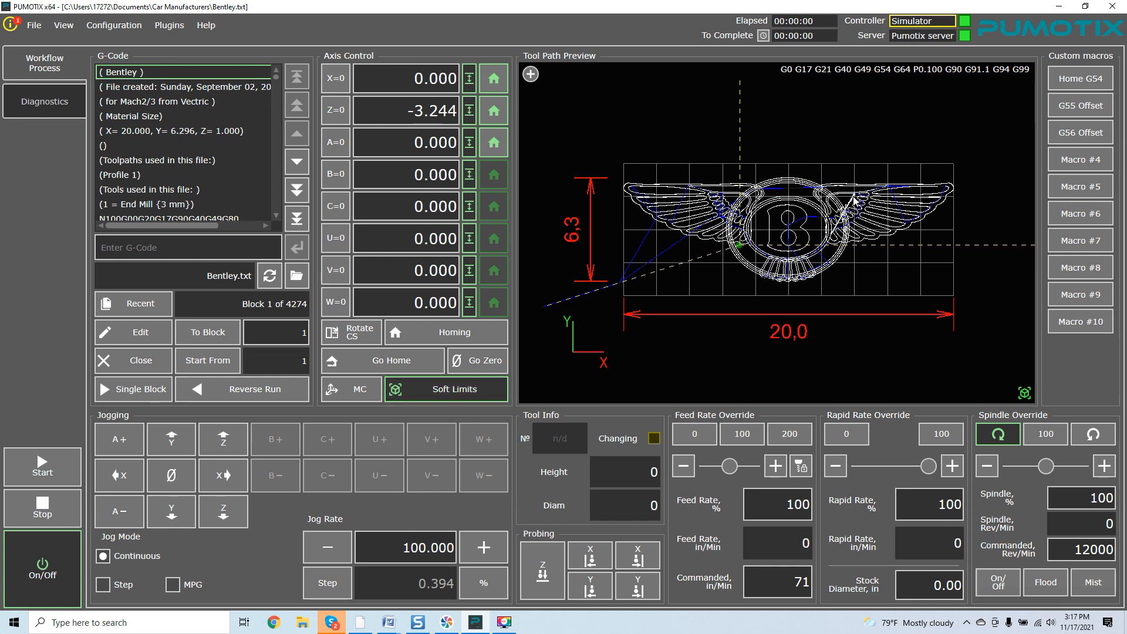
pyautogui.moveTo(861, 130)
pyautogui.mouseDown()
pyautogui.moveTo(825, 167)
pyautogui.moveTo(888, 114)
pyautogui.mouseUp()
pyautogui.scroll(-4, 866, 150)
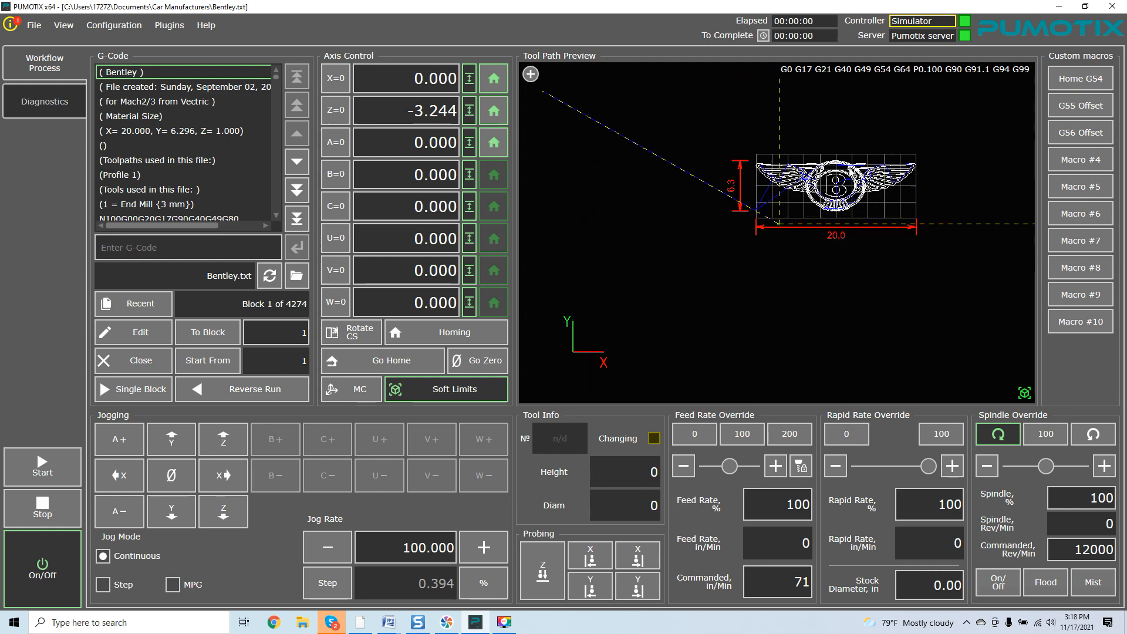
pyautogui.moveTo(815, 268); pyautogui.dragTo(874, 243)
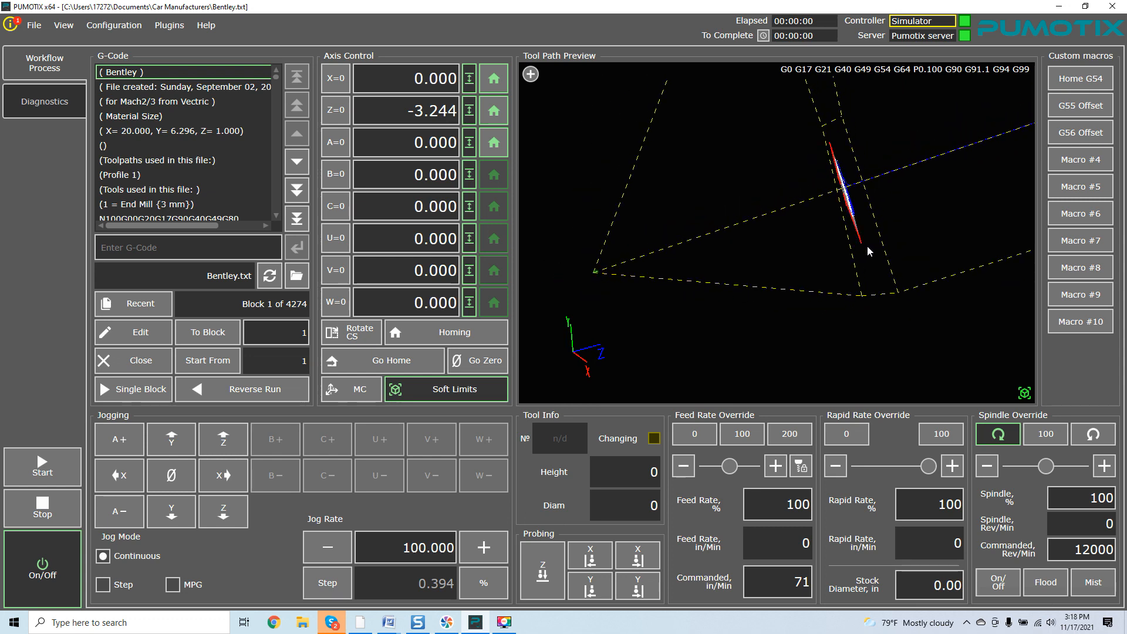
pyautogui.moveTo(760, 226); pyautogui.dragTo(843, 259)
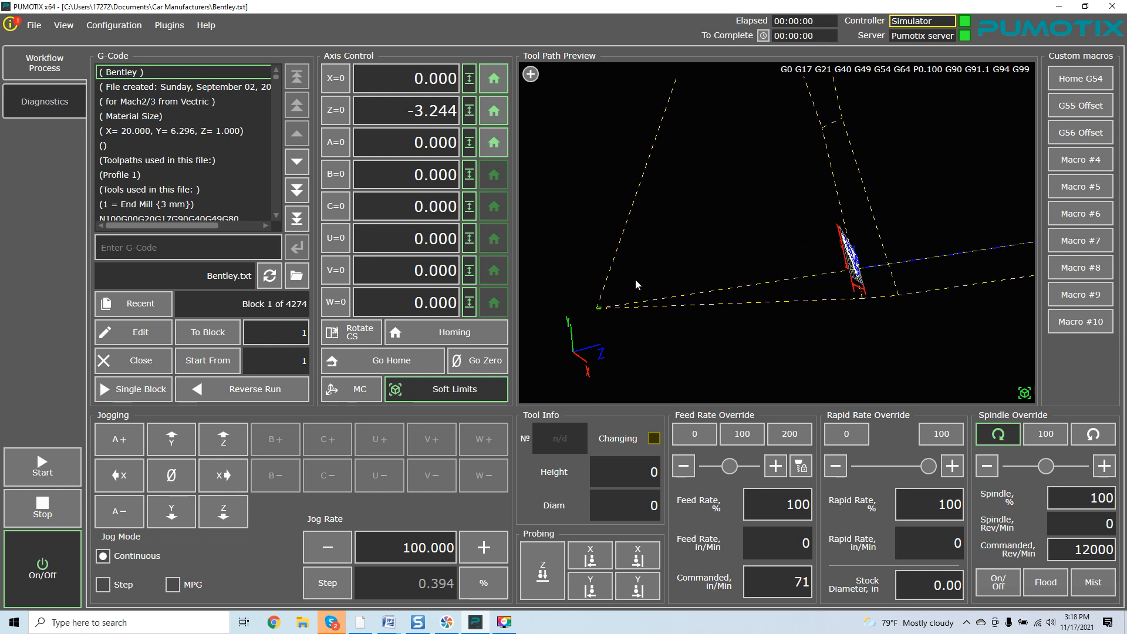
pyautogui.moveTo(853, 262); pyautogui.dragTo(748, 275, button='right')
pyautogui.moveTo(777, 211); pyautogui.dragTo(776, 176)
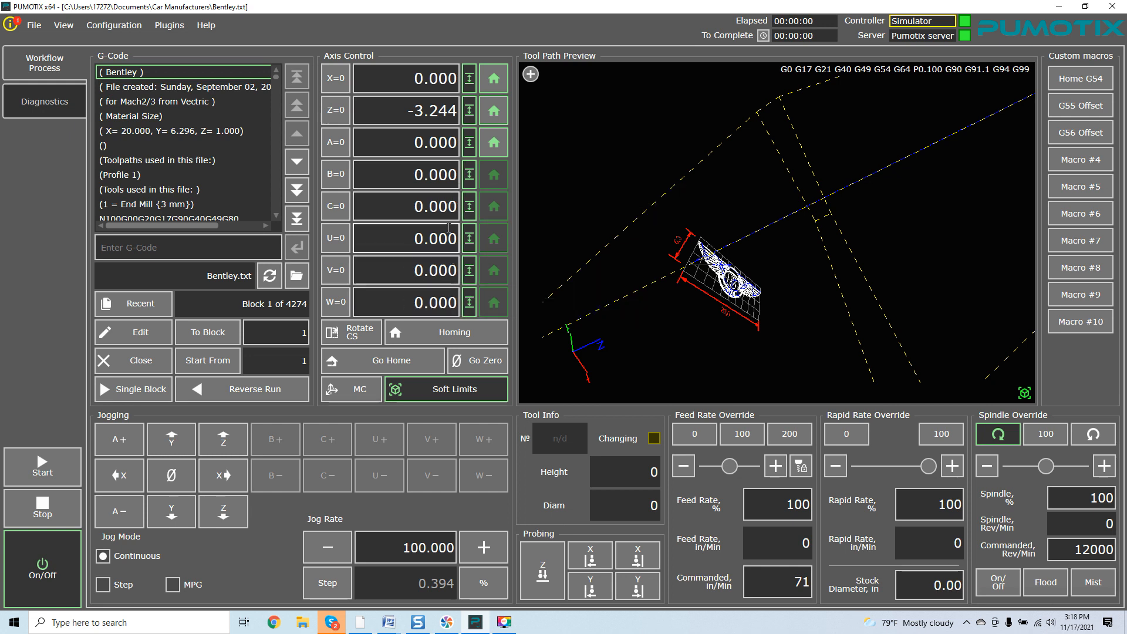
# Turn off per-axis soft limits for the B, C, U, V, A, Z, X and W axes
pyautogui.click(469, 176)
pyautogui.click(469, 207)
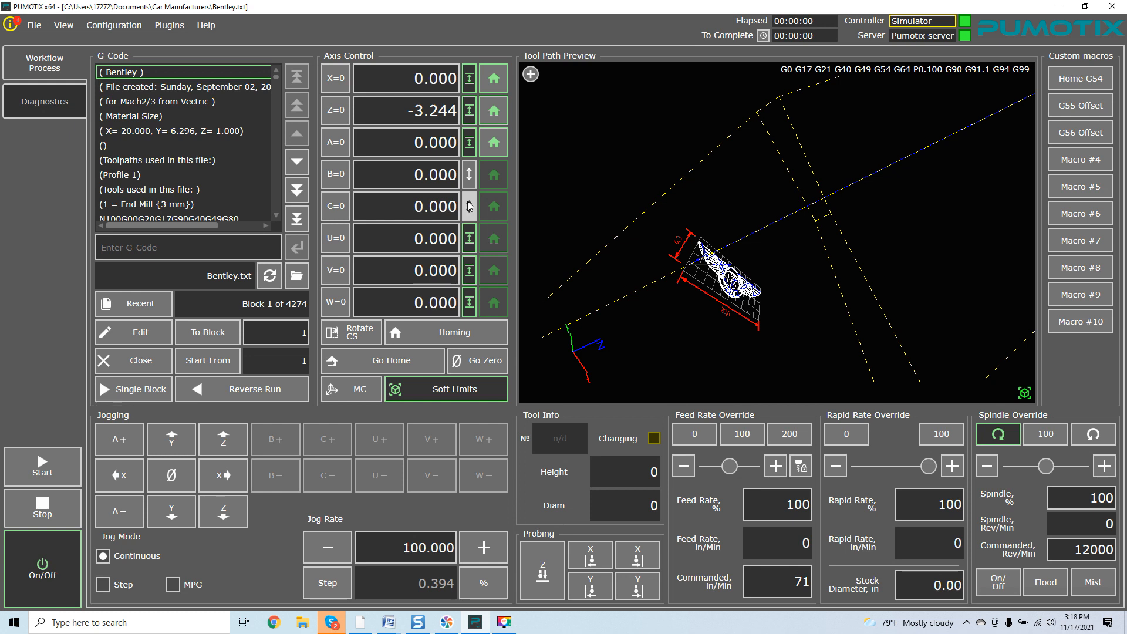
pyautogui.click(469, 233)
pyautogui.click(469, 271)
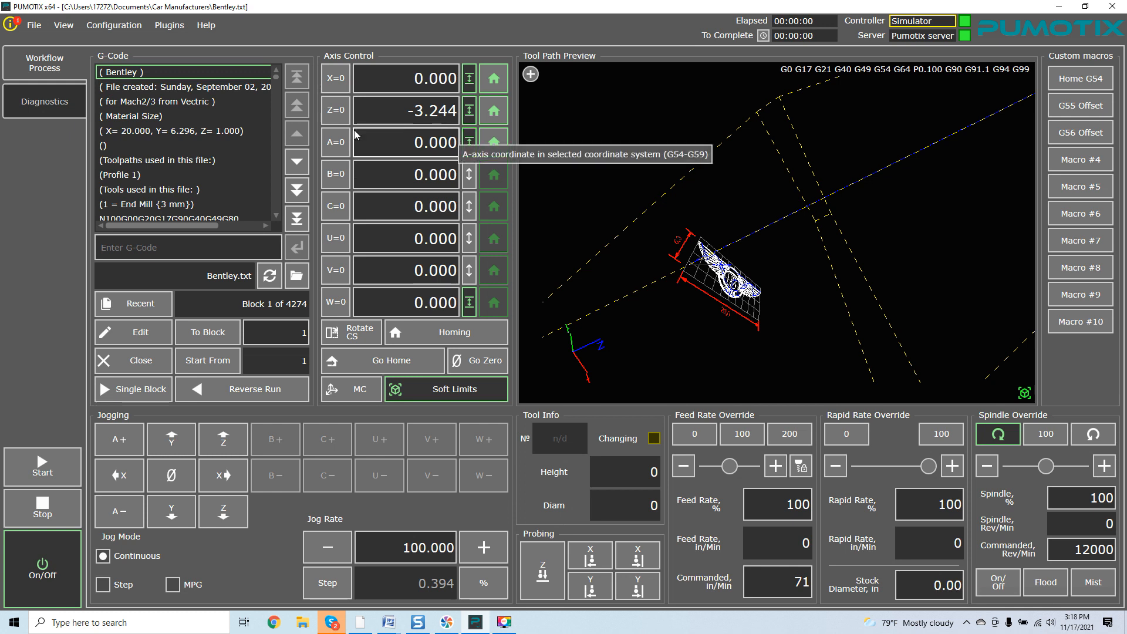
pyautogui.click(469, 146)
pyautogui.click(470, 103)
pyautogui.click(469, 78)
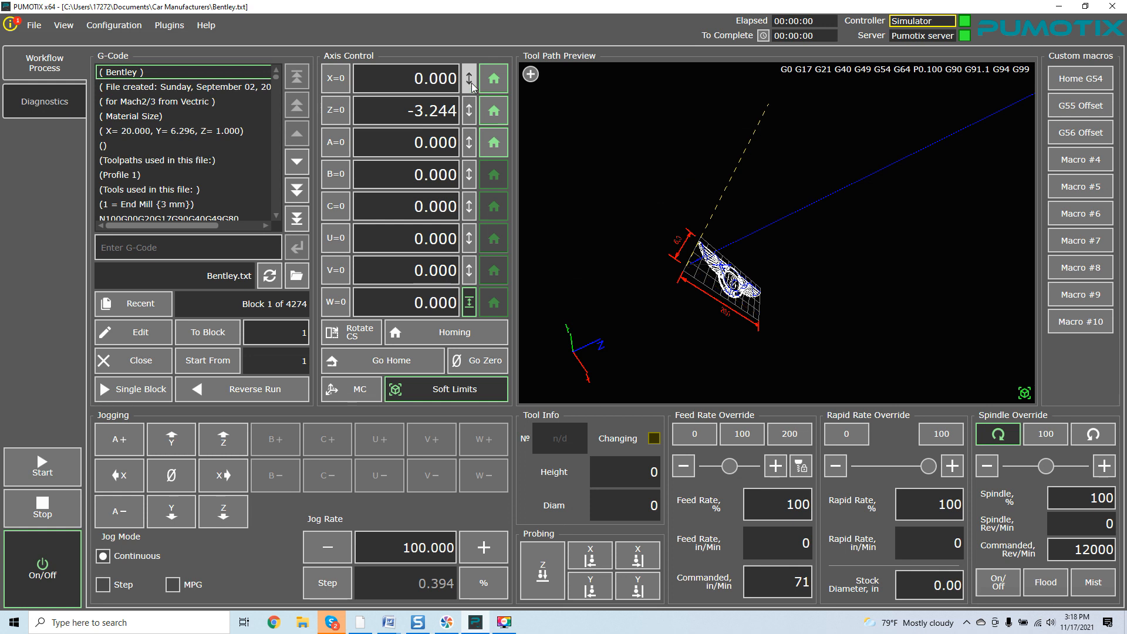
pyautogui.click(470, 302)
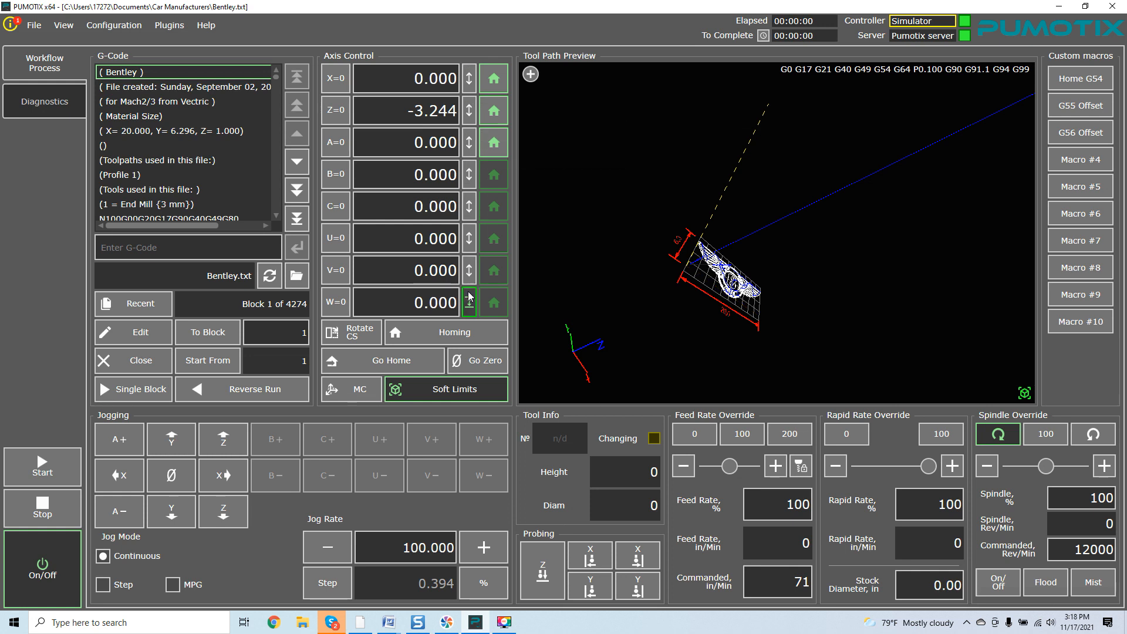
# Re-enable soft limits for the X, A and Z axes
pyautogui.moveTo(699, 155); pyautogui.dragTo(643, 226)
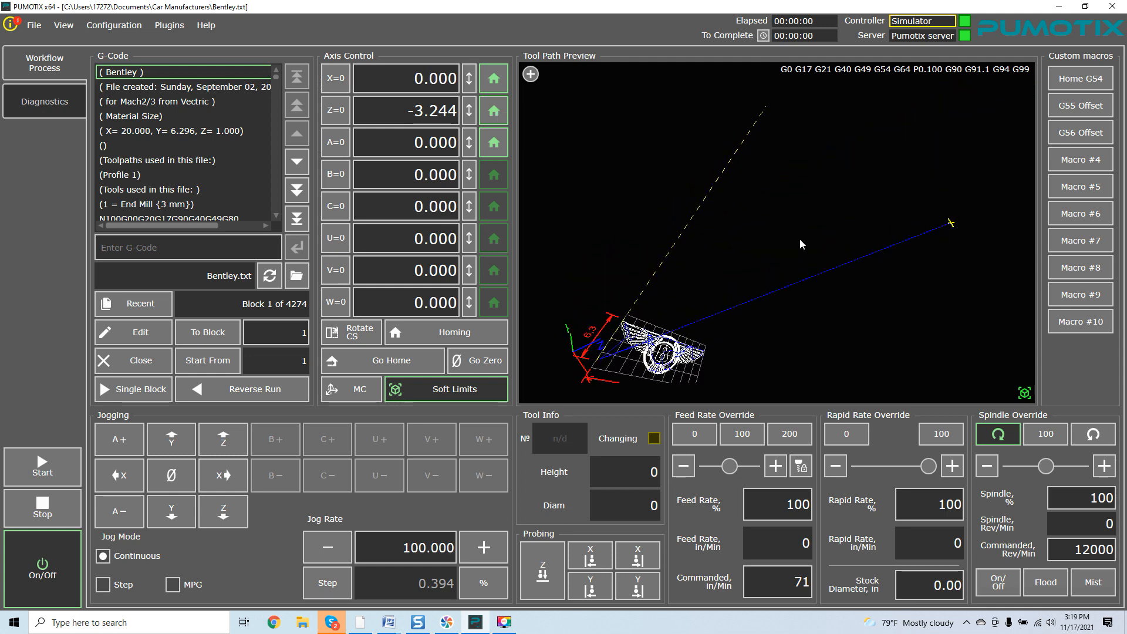
pyautogui.click(468, 82)
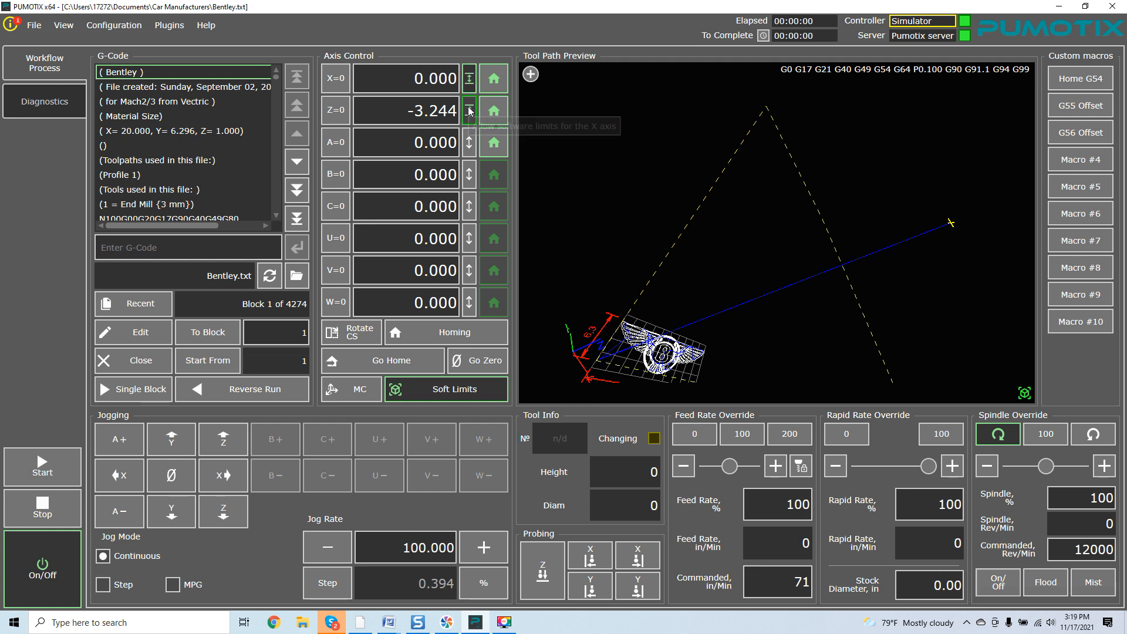
pyautogui.click(469, 142)
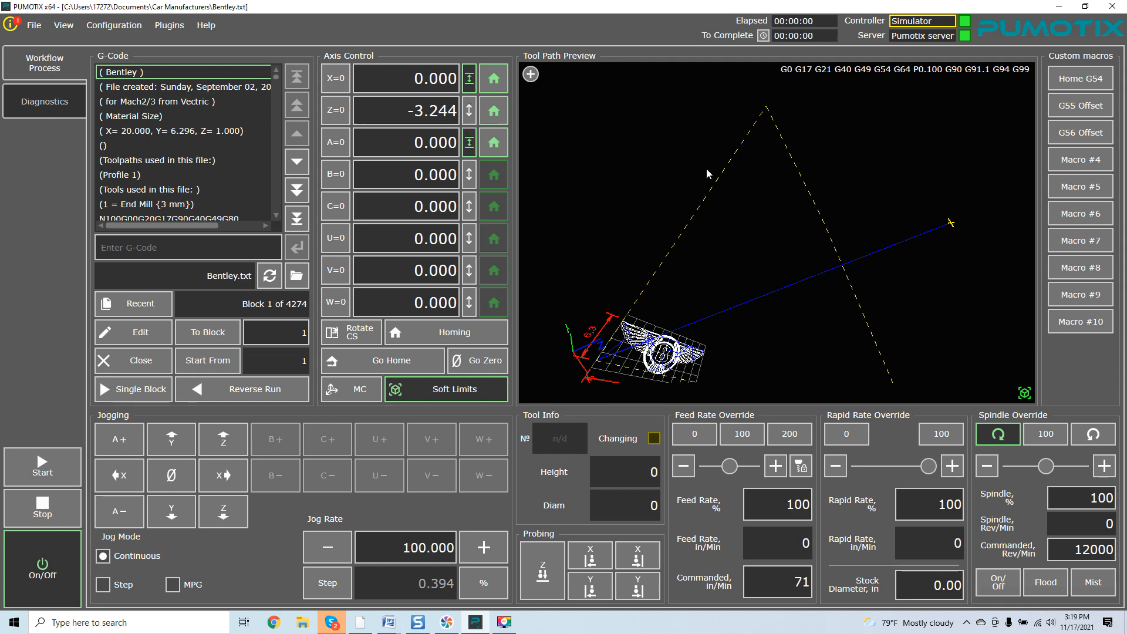
pyautogui.moveTo(762, 214); pyautogui.dragTo(664, 179)
pyautogui.click(470, 110)
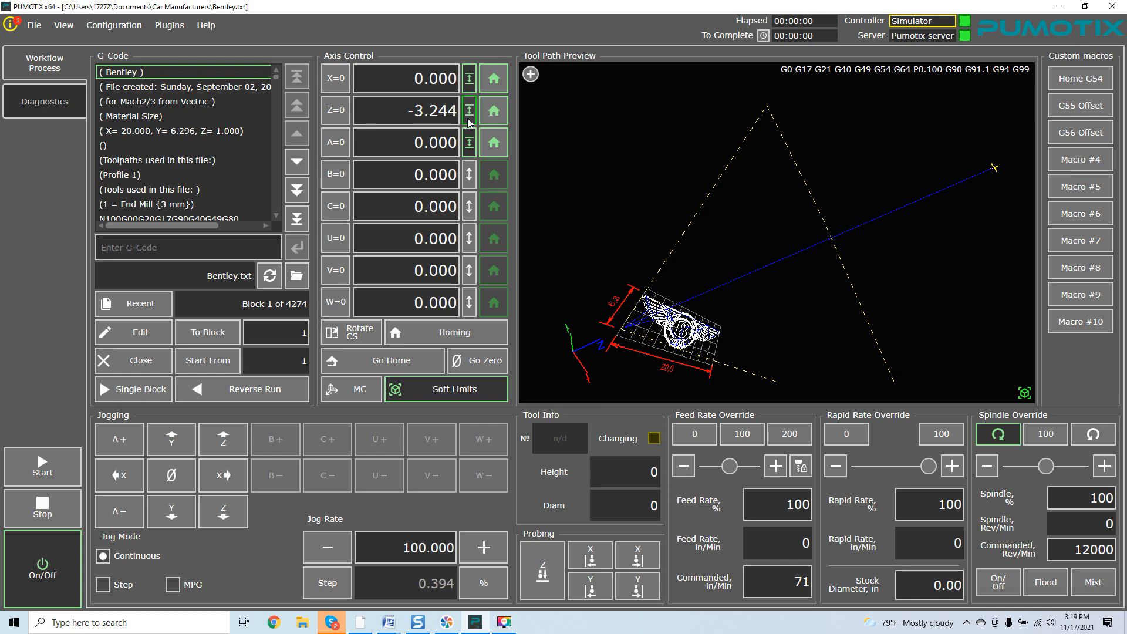
pyautogui.moveTo(801, 182); pyautogui.dragTo(755, 187)
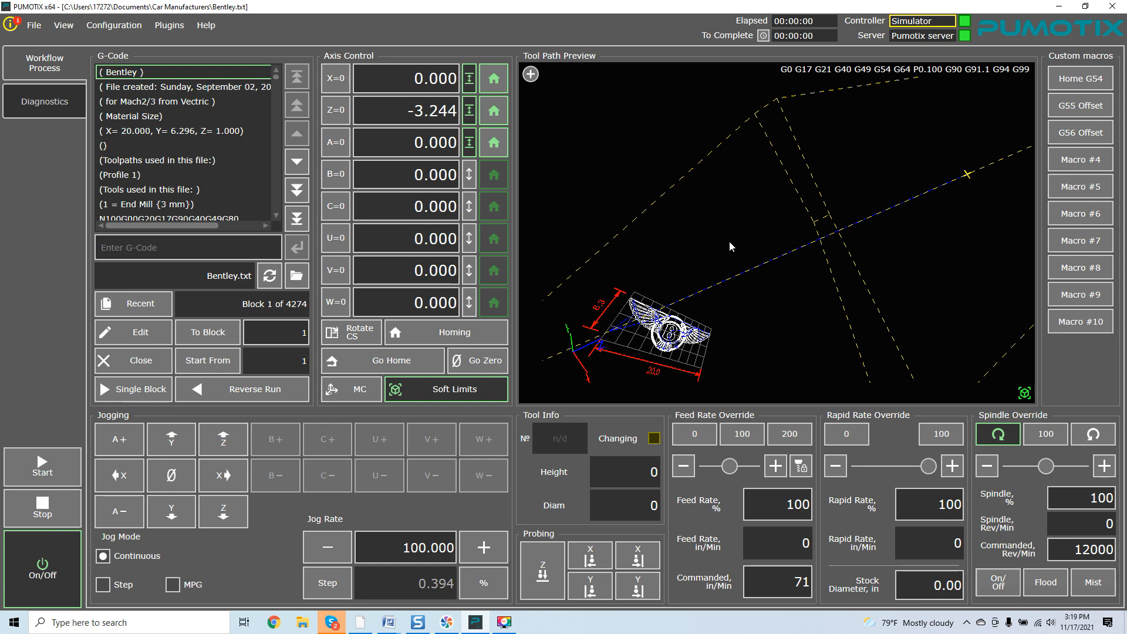
# Run Bentley.txt in simulator mode, watching from top and 3-D views, and stop at block 60
pyautogui.click(47, 465)
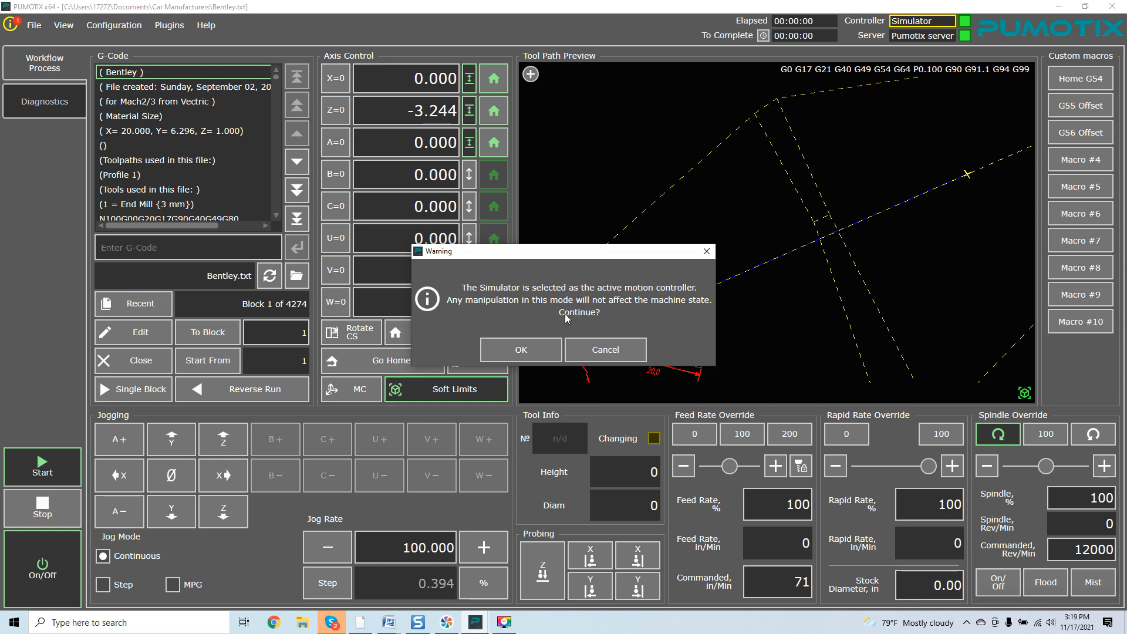
pyautogui.click(537, 350)
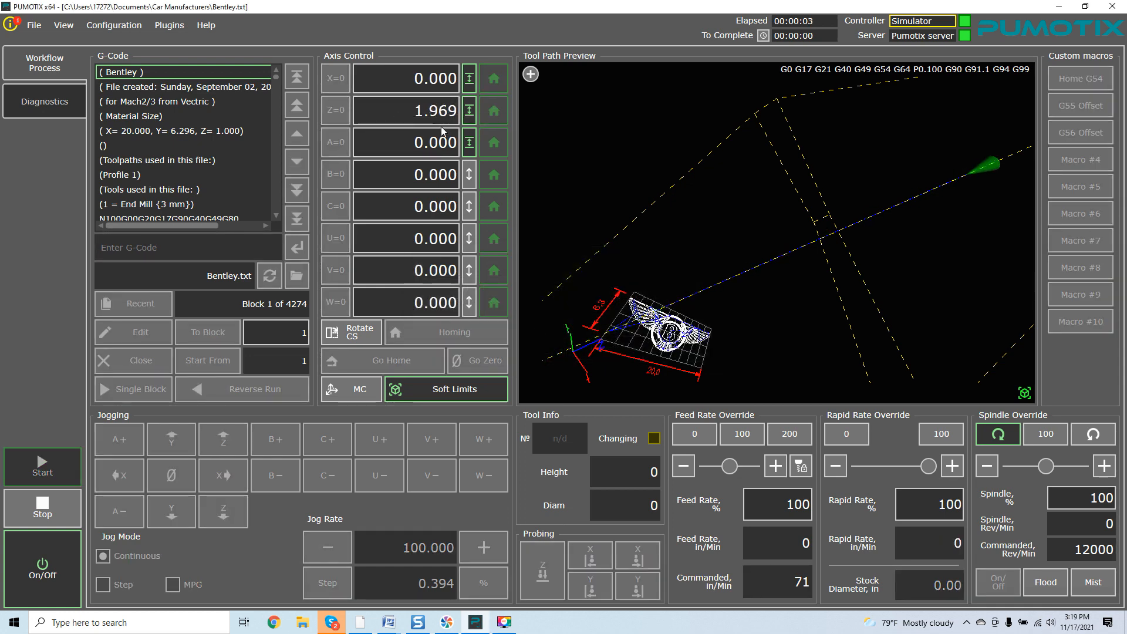
pyautogui.moveTo(677, 288); pyautogui.dragTo(699, 250)
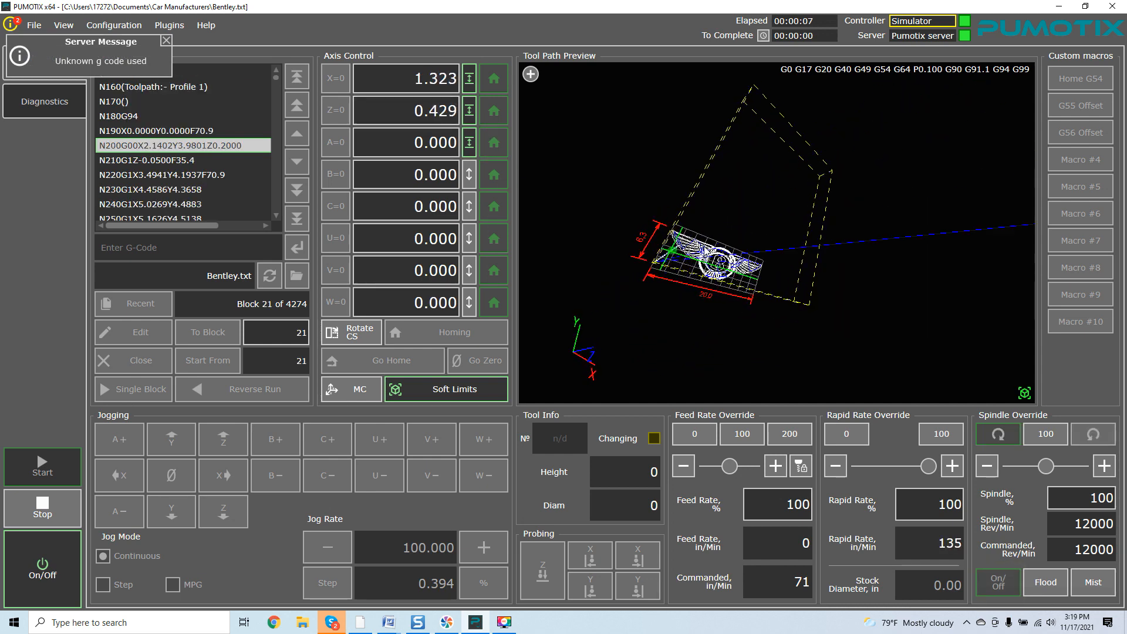
pyautogui.click(530, 74)
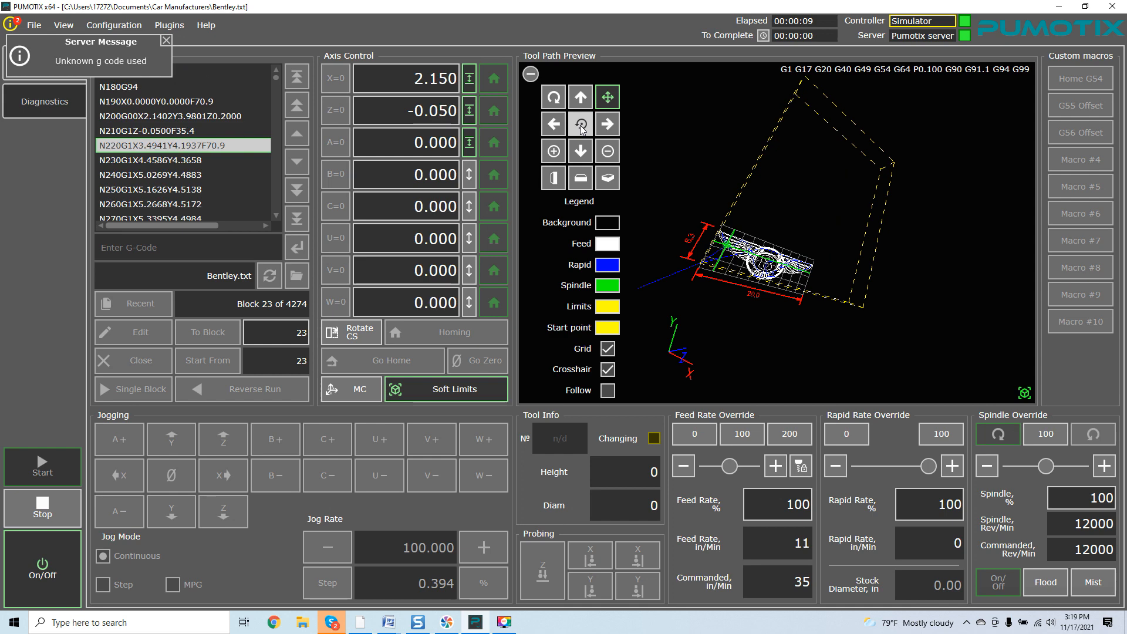
pyautogui.click(582, 125)
pyautogui.click(530, 74)
pyautogui.moveTo(779, 189); pyautogui.dragTo(816, 248)
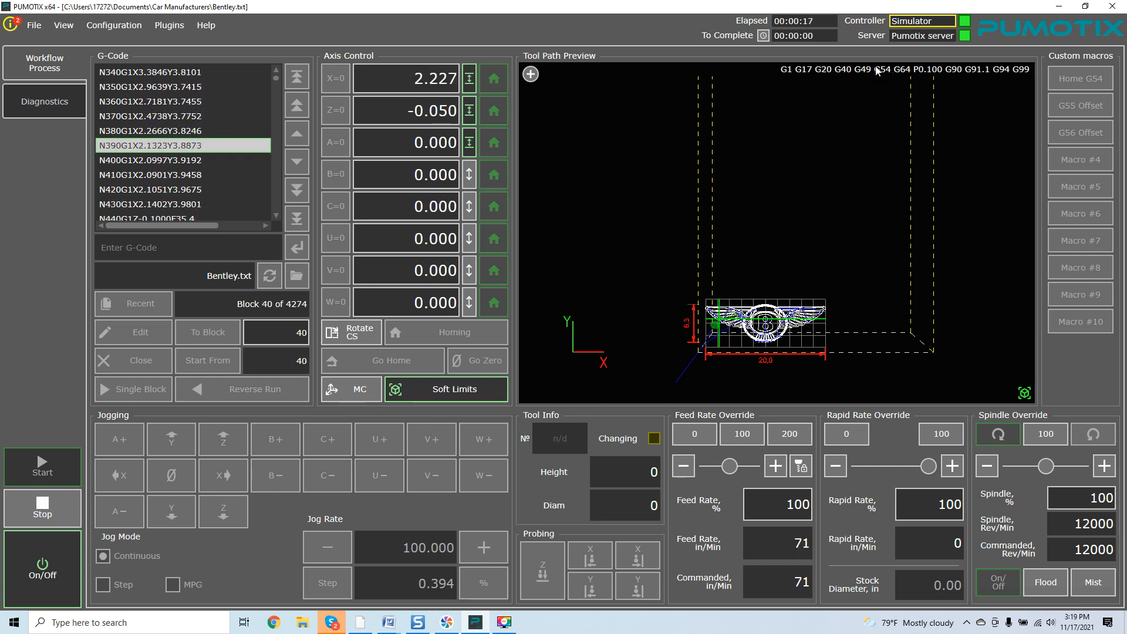
pyautogui.moveTo(889, 184); pyautogui.dragTo(848, 178)
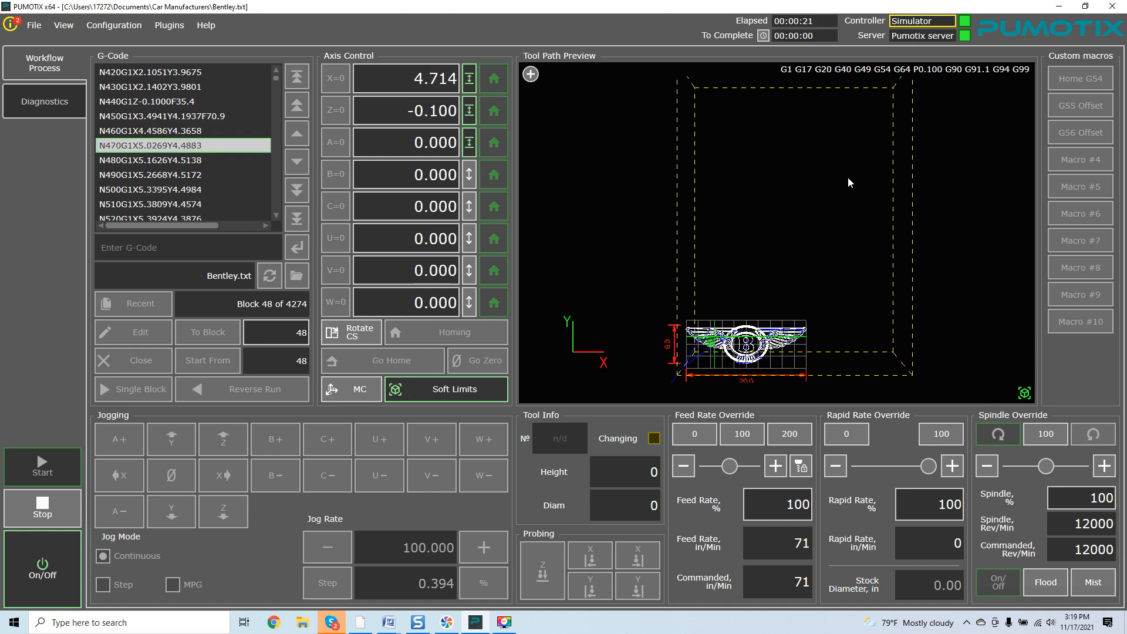
pyautogui.moveTo(851, 170); pyautogui.dragTo(831, 174)
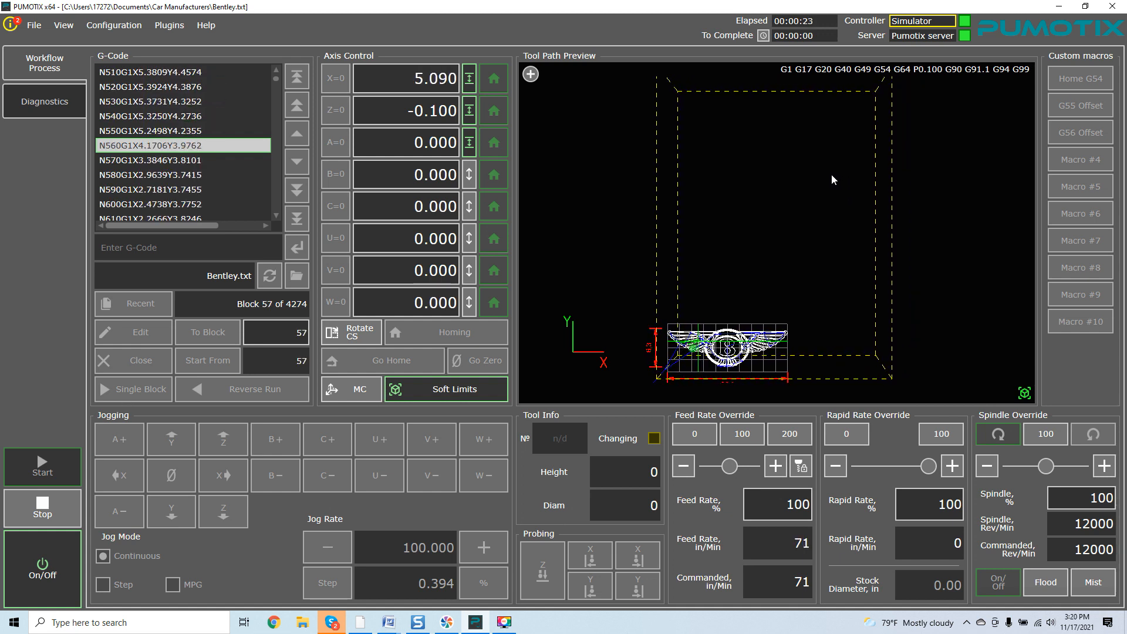
pyautogui.click(58, 502)
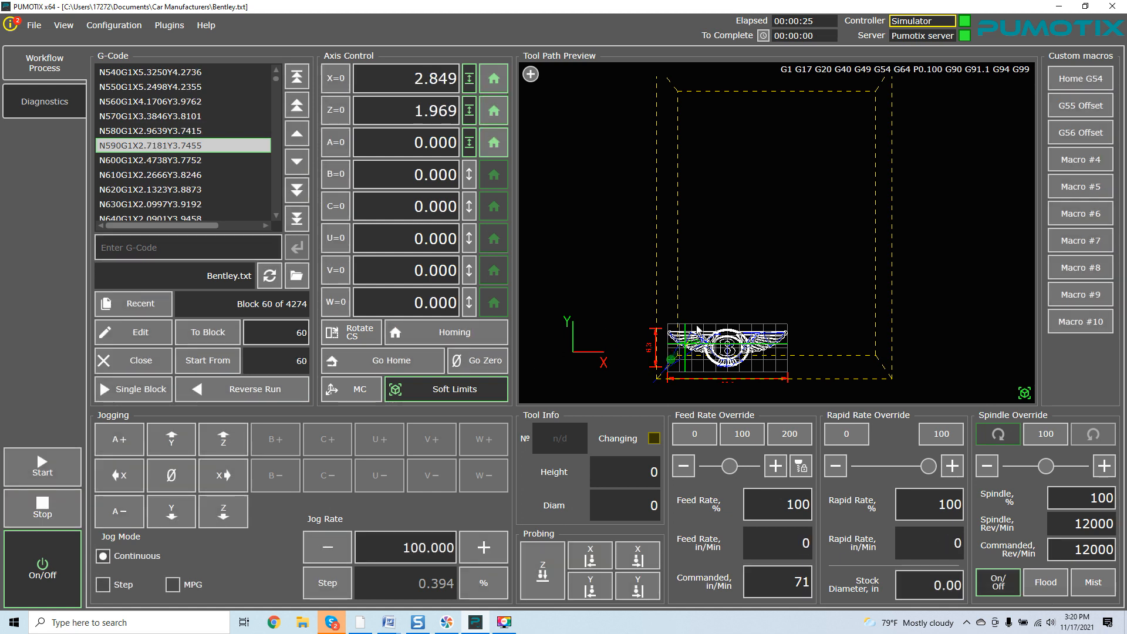
# Jog the tool along X and Y with the arrow keys, then Go Zero to return X to 0.000
pyautogui.press('Right')
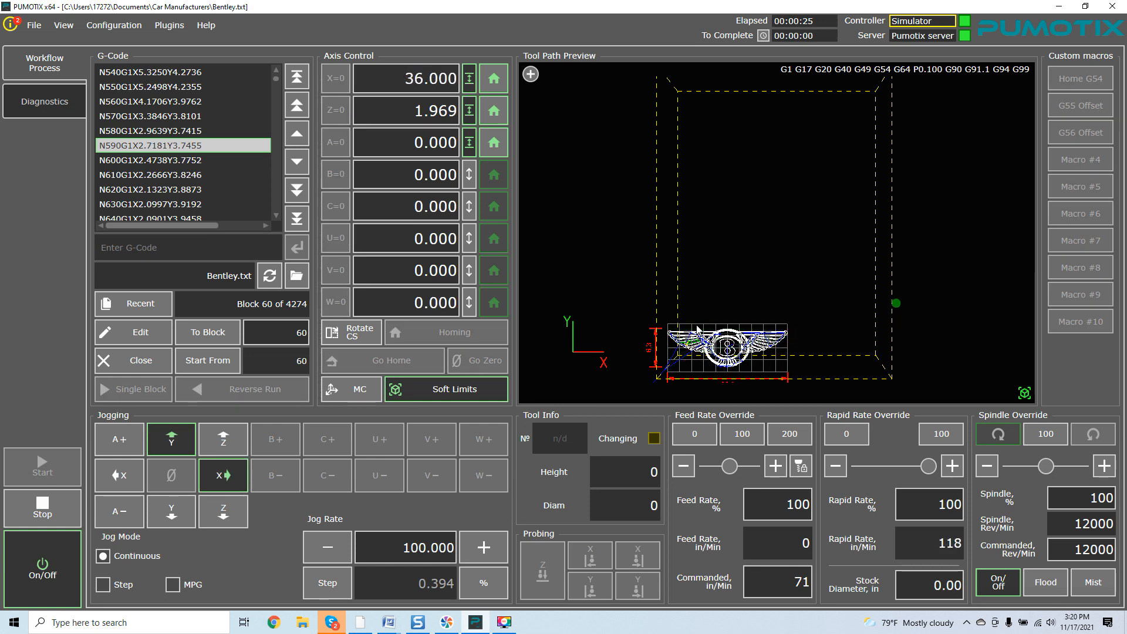
pyautogui.press('Left')
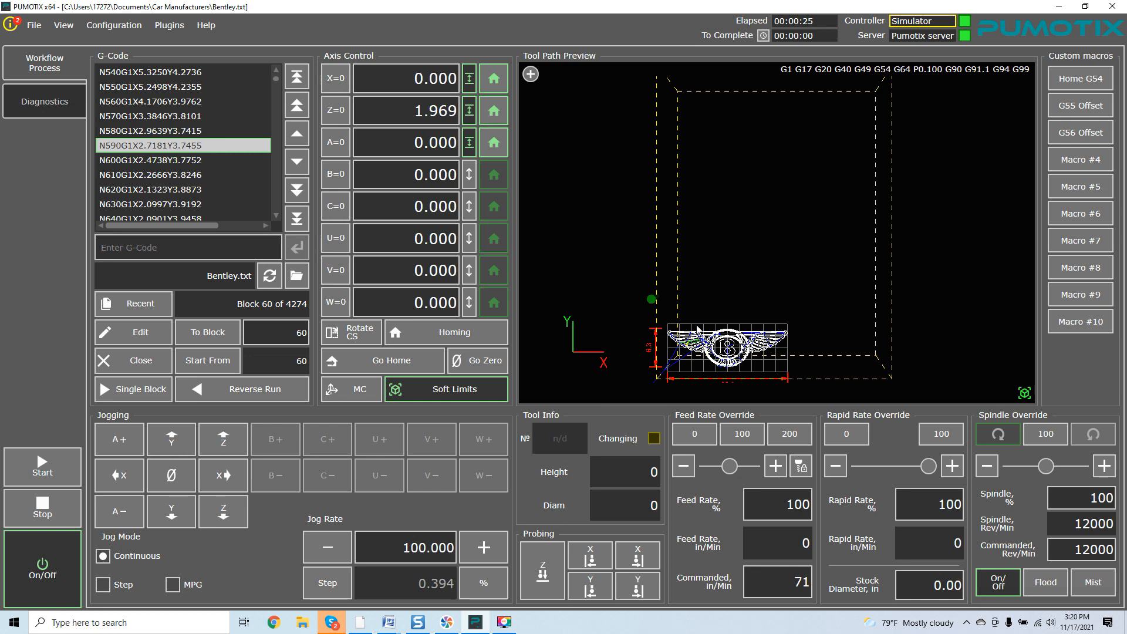
pyautogui.press('Down')
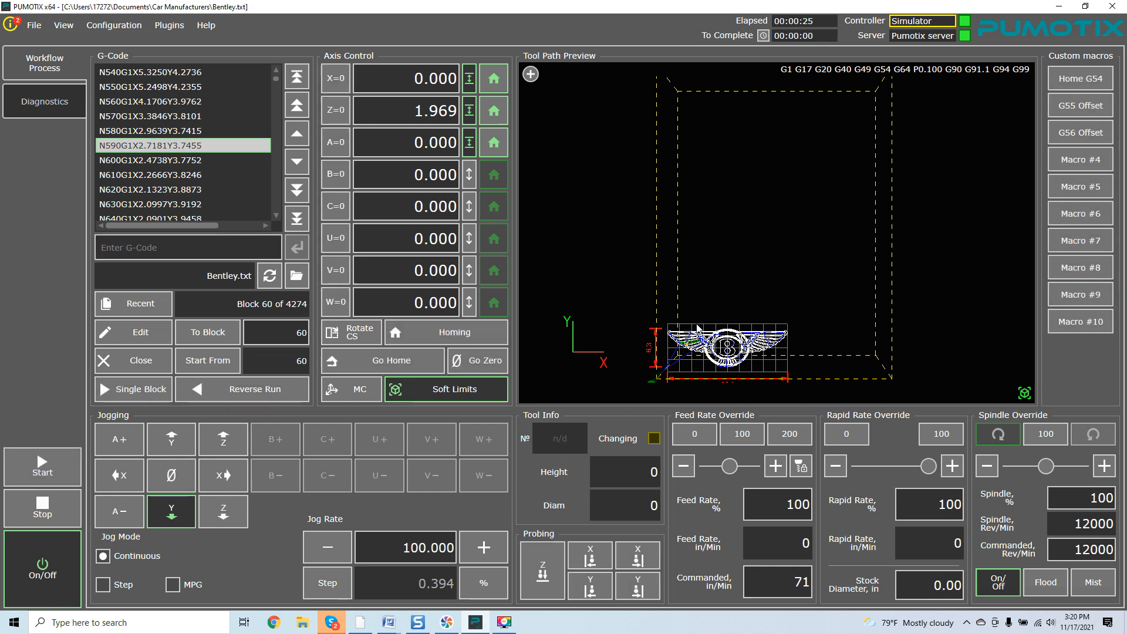
pyautogui.press('Up')
pyautogui.press('Right')
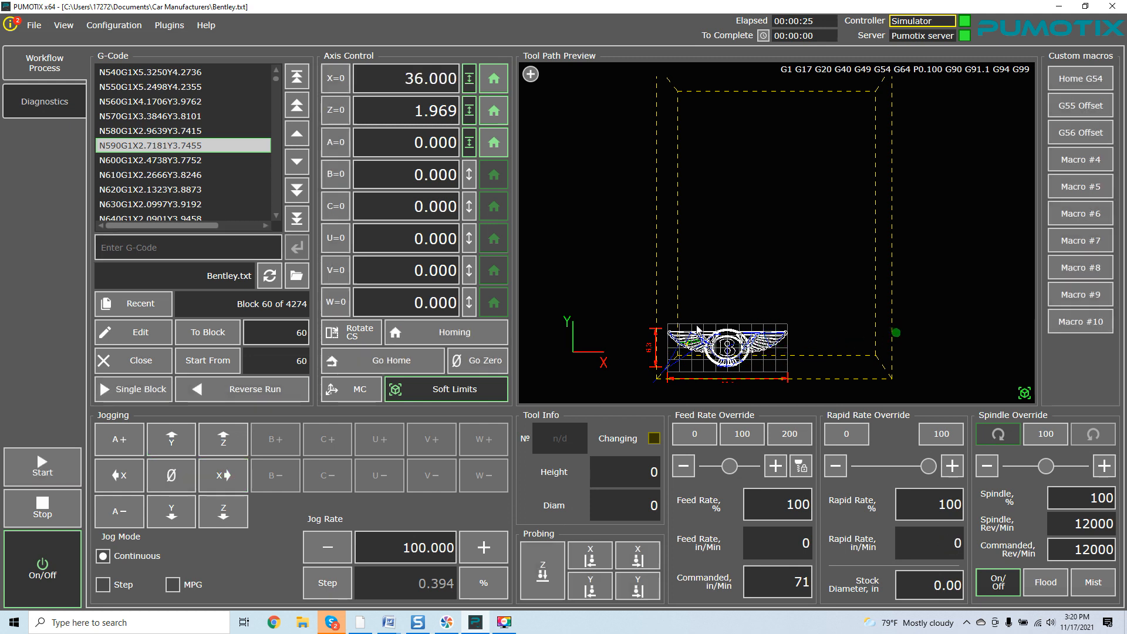
pyautogui.press('Left')
pyautogui.press('Right')
pyautogui.press('Up')
pyautogui.press('Left')
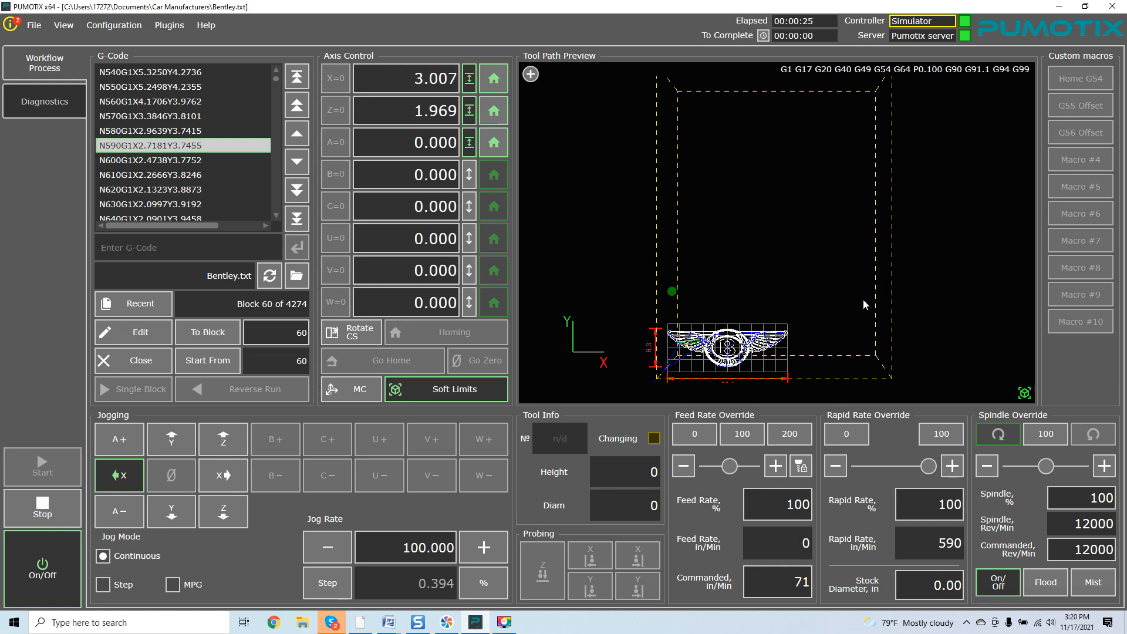
pyautogui.press('Right')
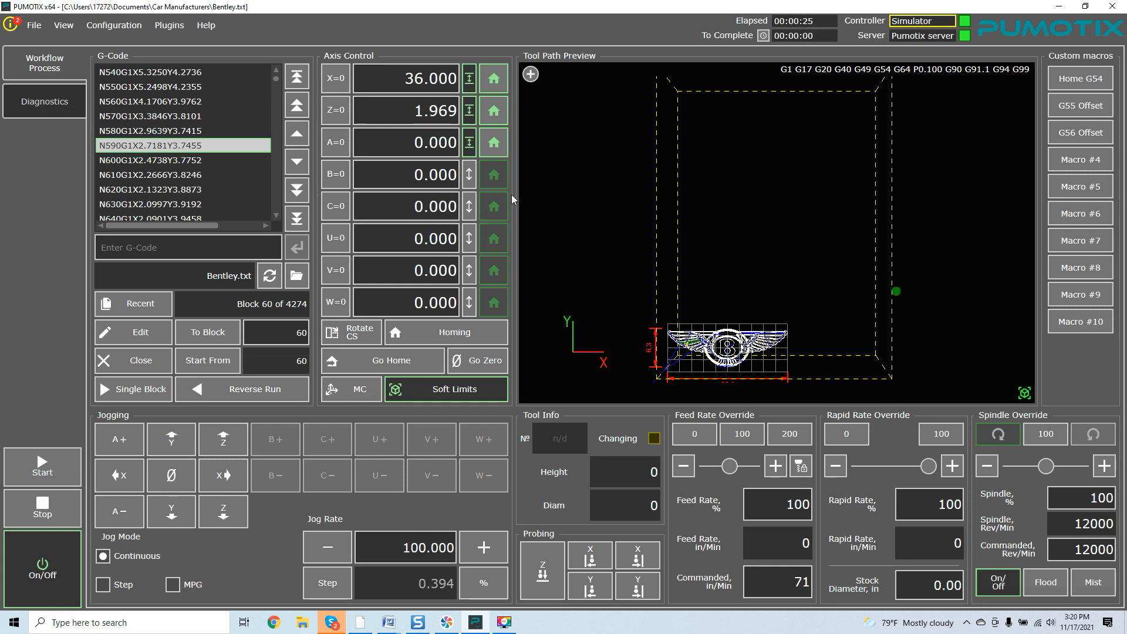
pyautogui.click(479, 367)
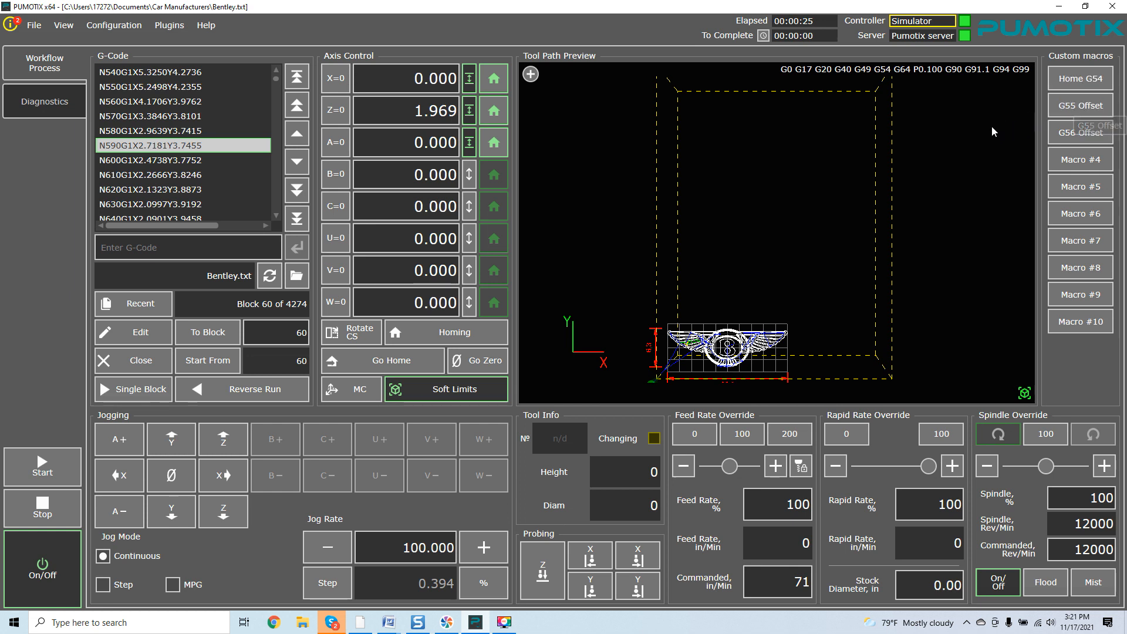
# Activate the G55 Offset macro so X reads -13.278 and Z rises to 2.142
pyautogui.moveTo(968, 136); pyautogui.dragTo(830, 137)
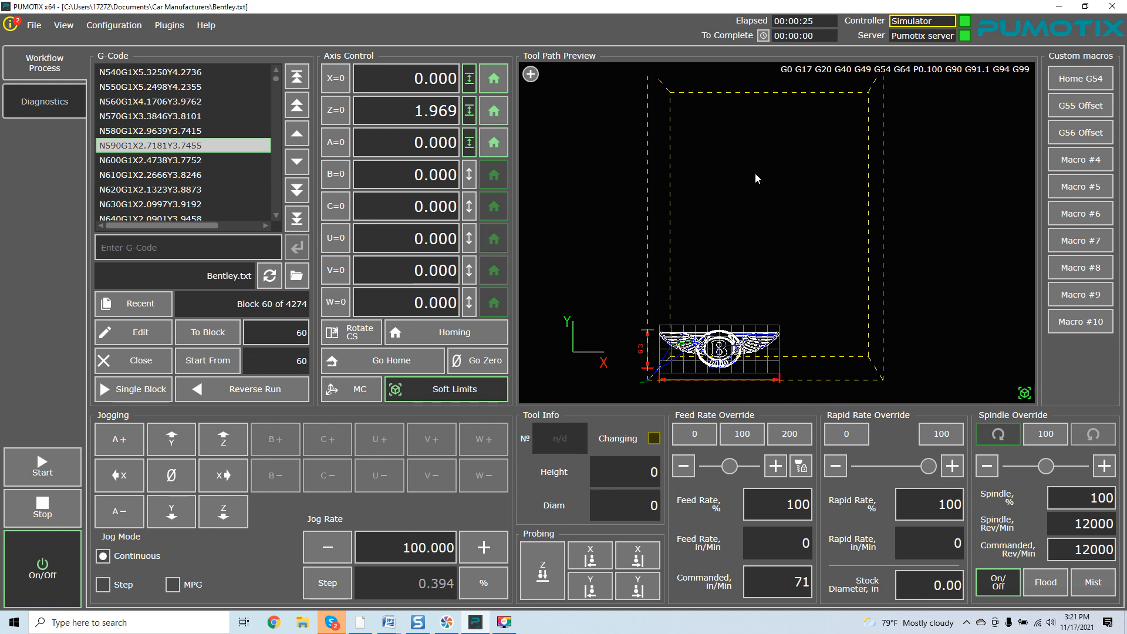
pyautogui.click(1068, 111)
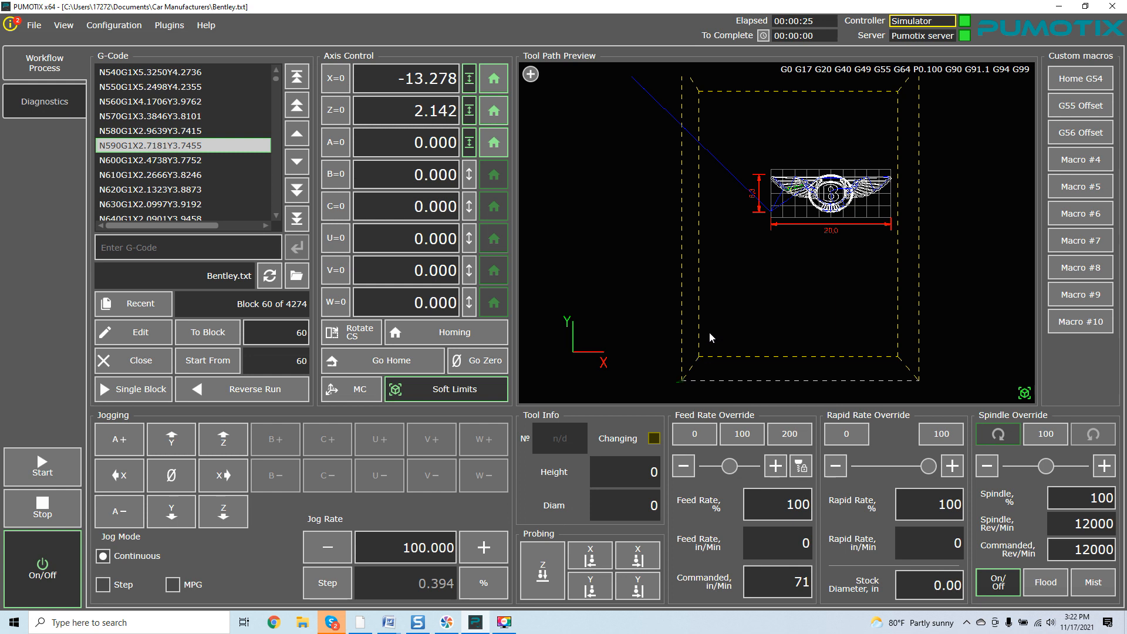
# Compare machine and work coordinate readouts, moving the tool to G55 work zero (X 0.000)
pyautogui.click(358, 390)
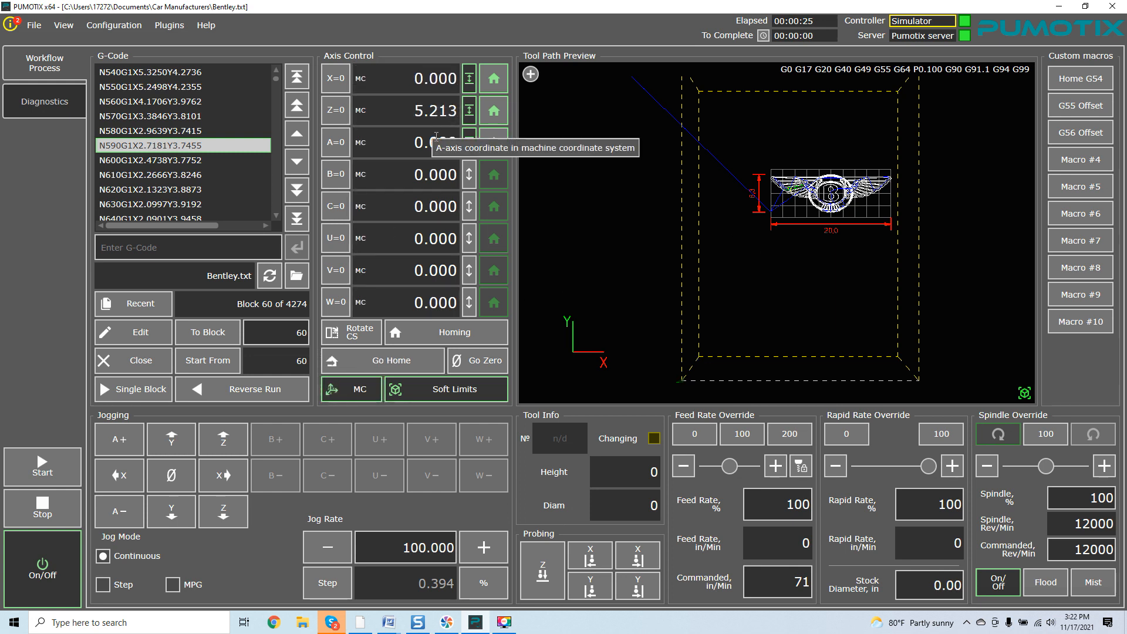
pyautogui.click(365, 387)
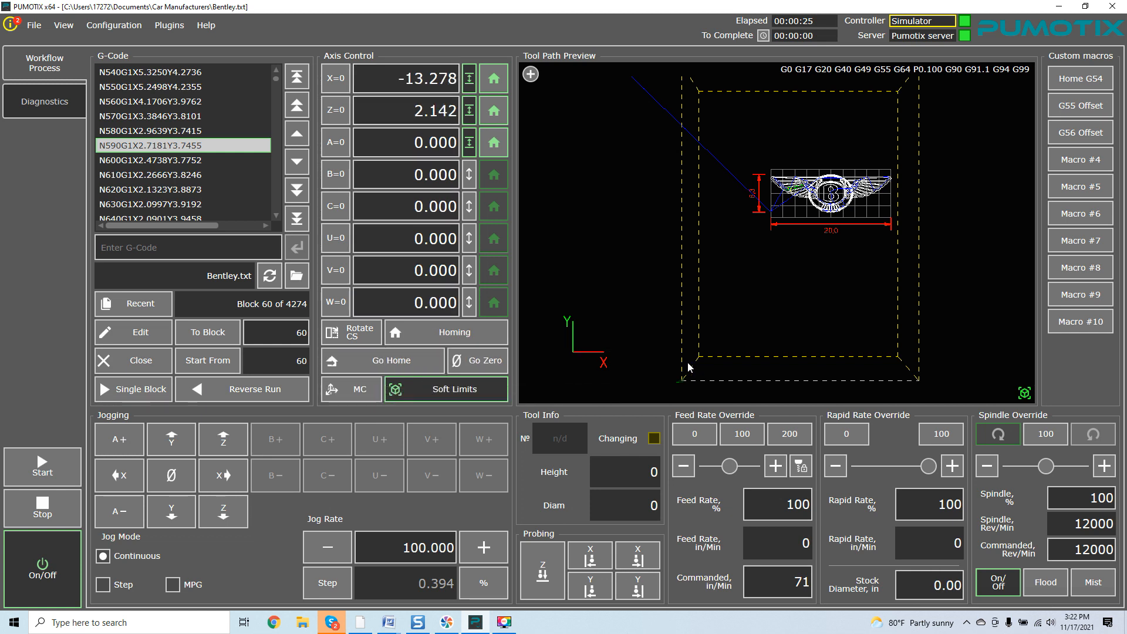
pyautogui.click(469, 362)
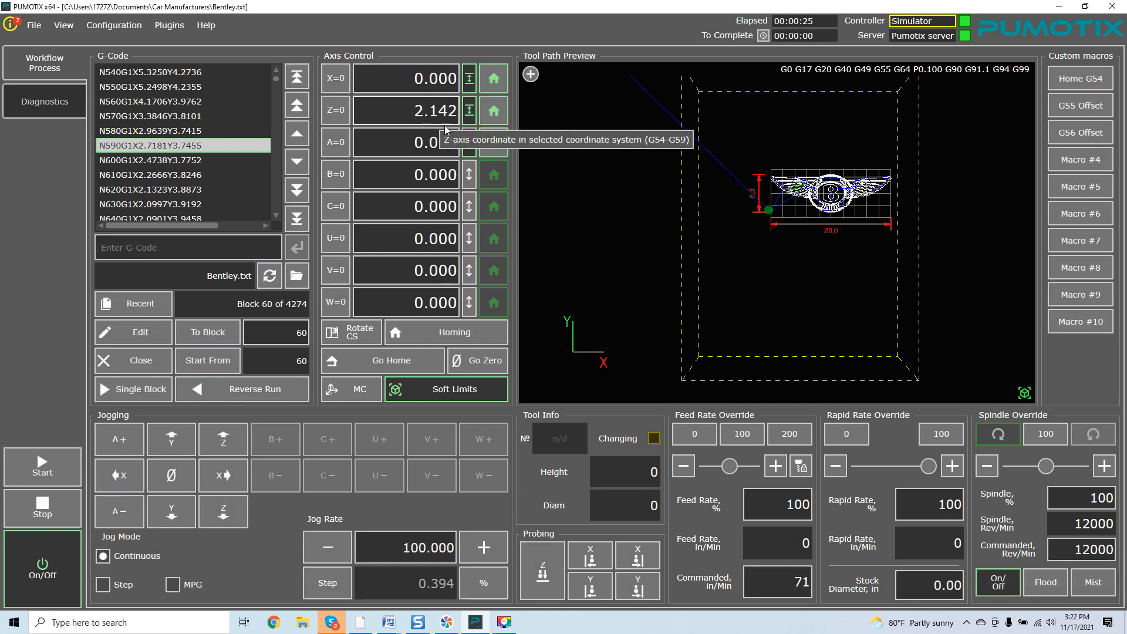
pyautogui.click(349, 395)
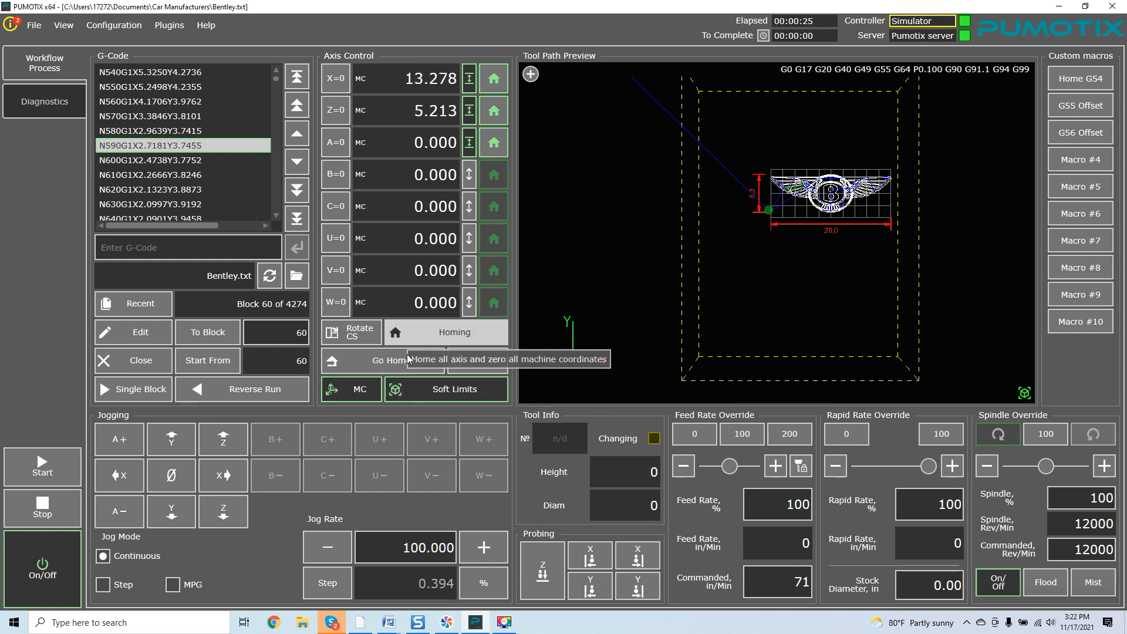
pyautogui.click(368, 388)
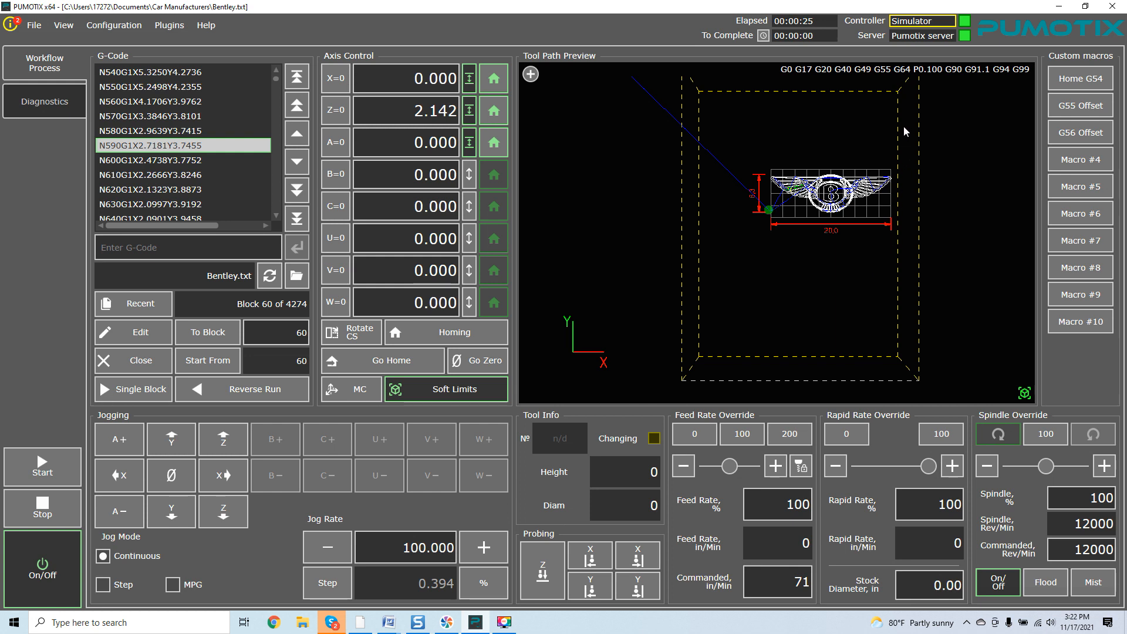
# Activate the G56 offset and move the tool to the G56 work zero
pyautogui.click(1061, 134)
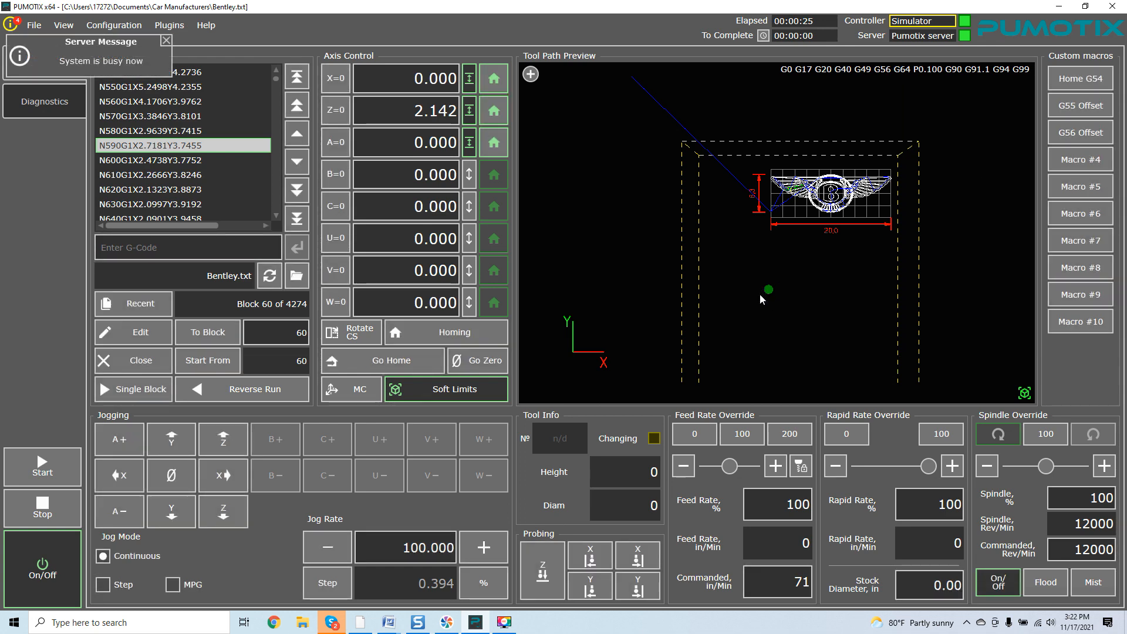
pyautogui.click(491, 358)
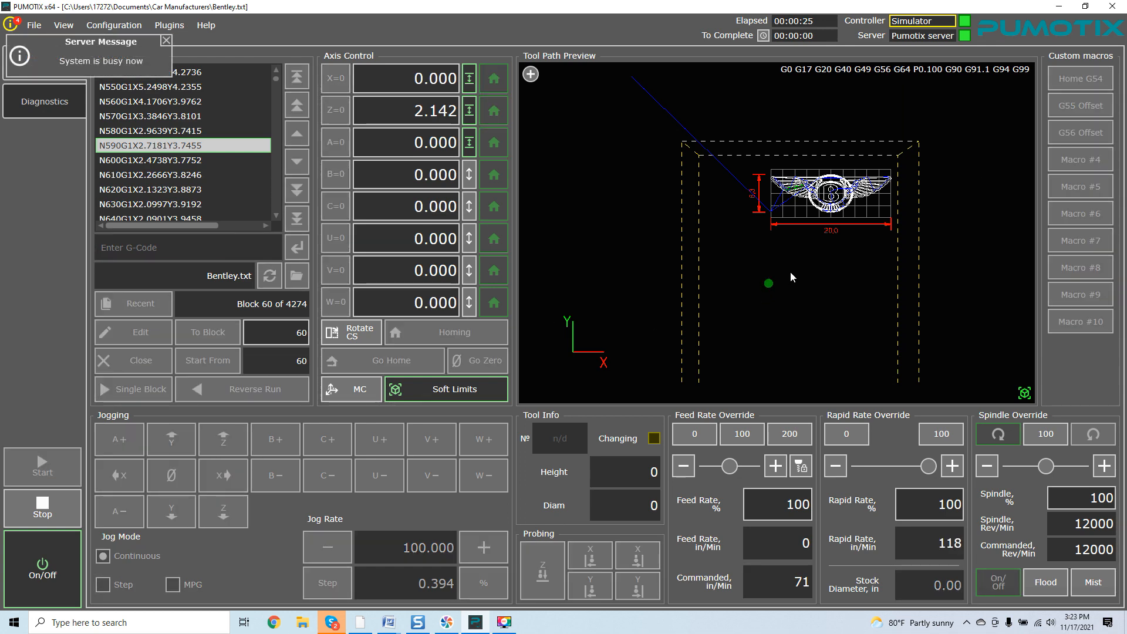
pyautogui.moveTo(841, 279); pyautogui.dragTo(839, 233)
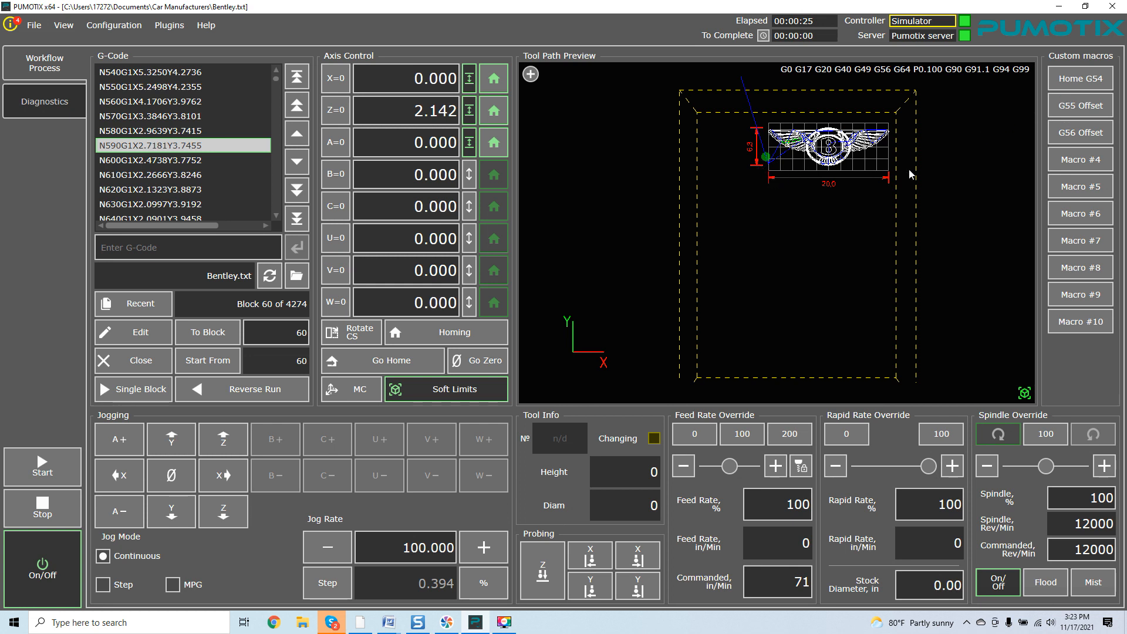
# Return to the G54 offset and send the tool to G54 zero, X 0.000 and Z 1.969
pyautogui.click(1071, 86)
pyautogui.moveTo(950, 145); pyautogui.dragTo(870, 337)
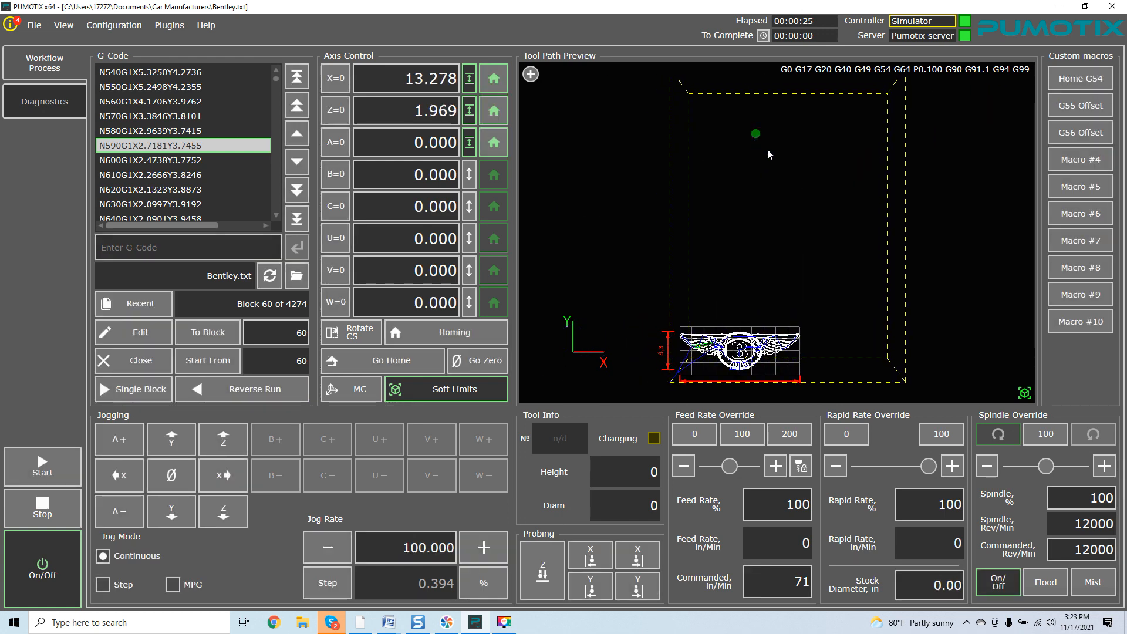
pyautogui.click(1069, 135)
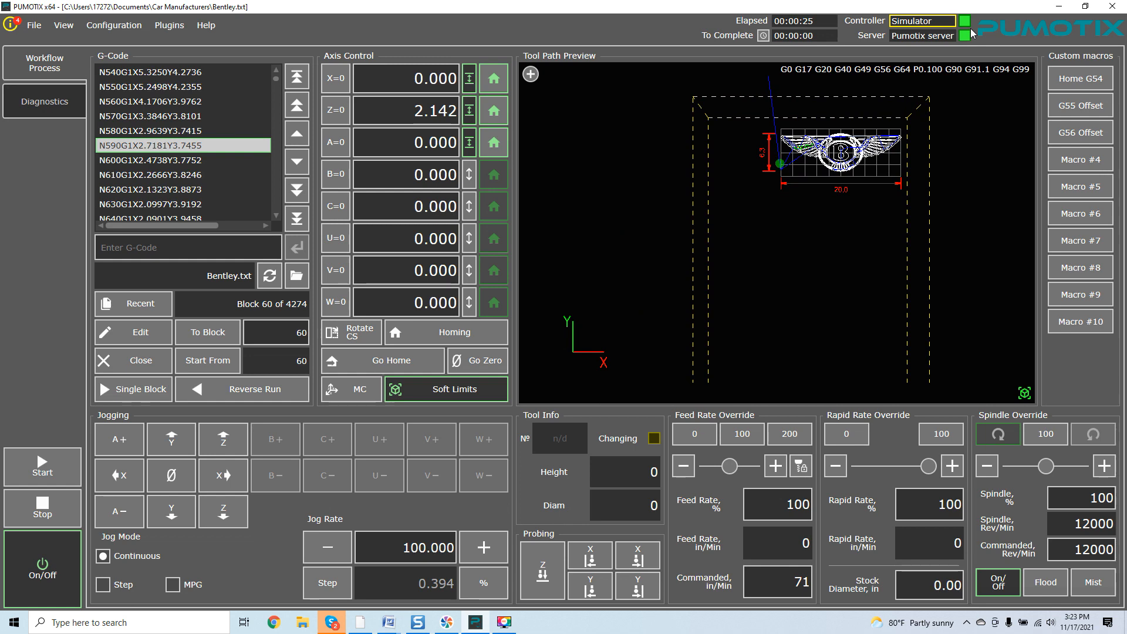
pyautogui.click(1082, 78)
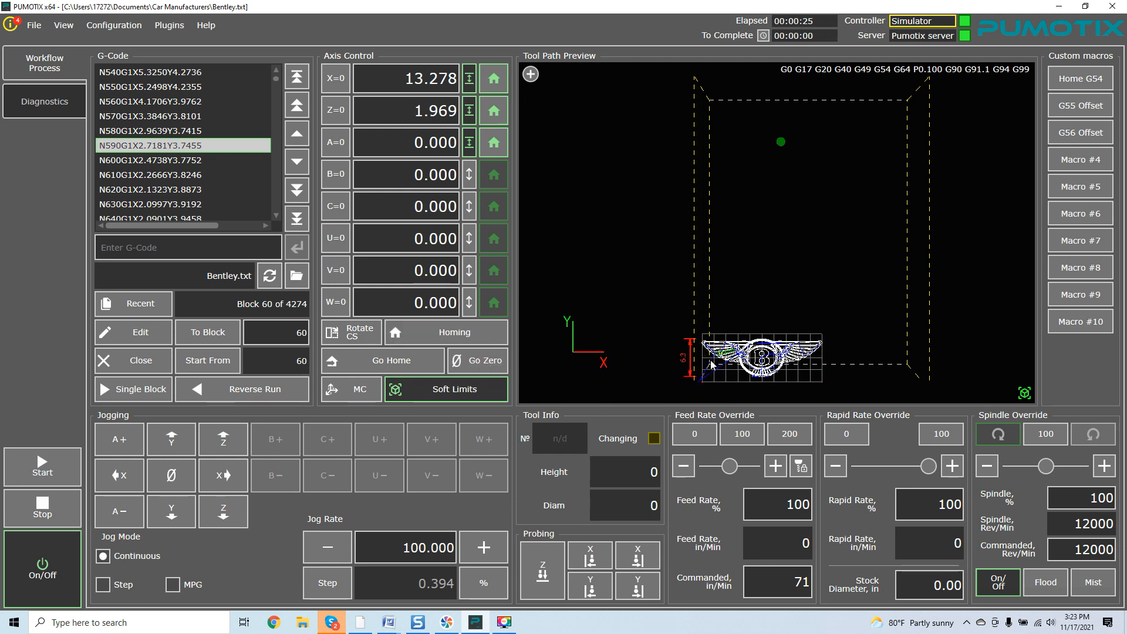
pyautogui.click(498, 361)
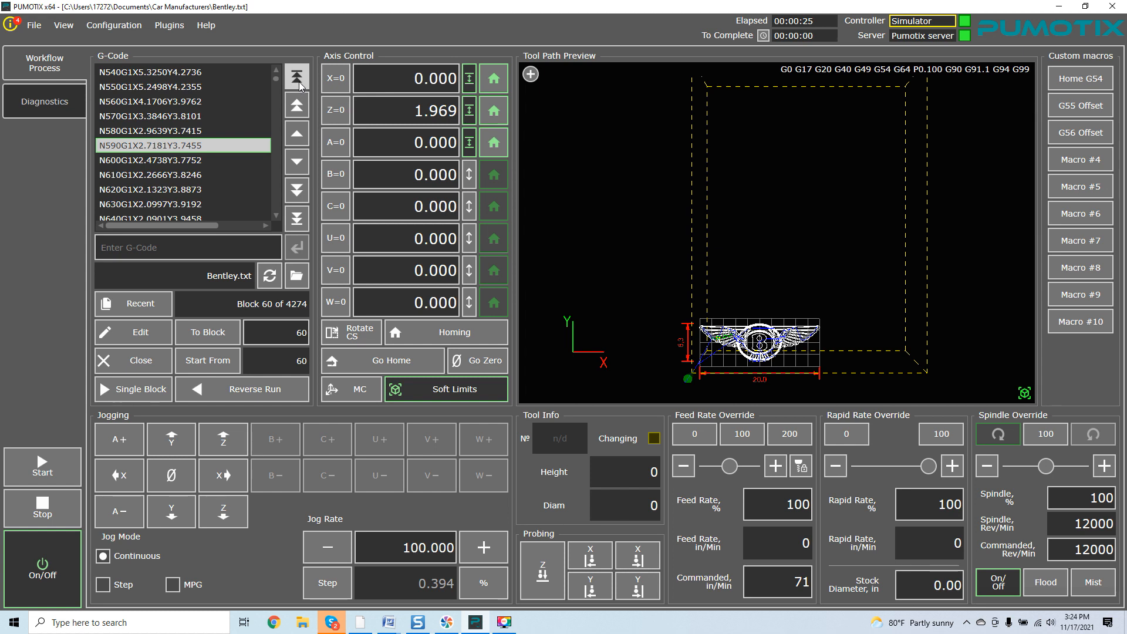
# Rewind the Bentley program to block 1 of 4274 and set Start From to 1
pyautogui.click(297, 78)
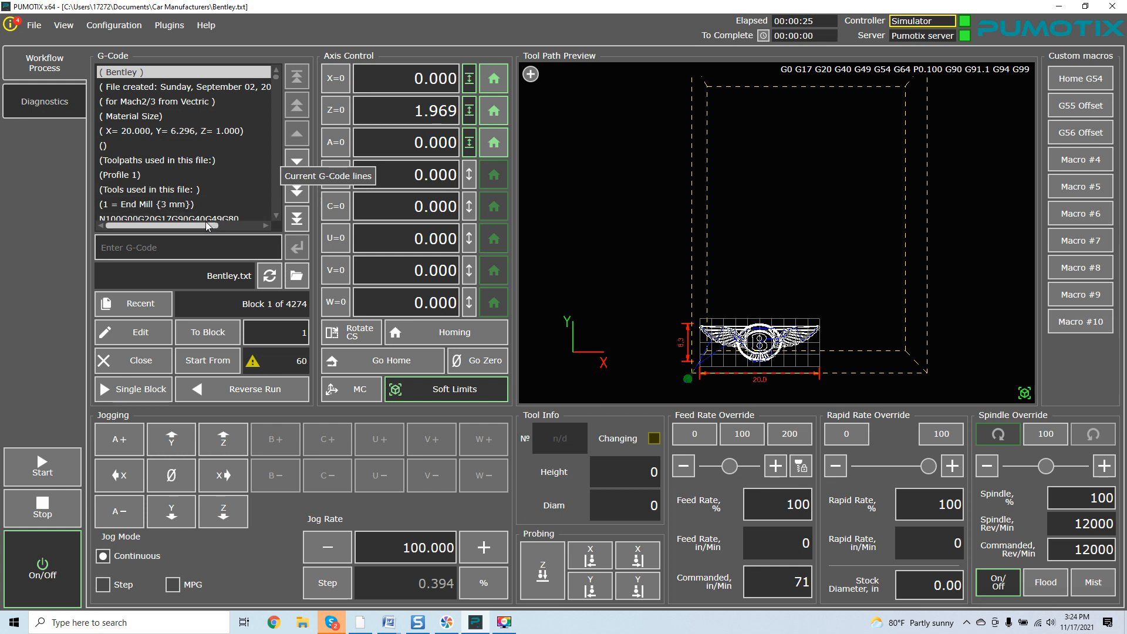
pyautogui.click(118, 69)
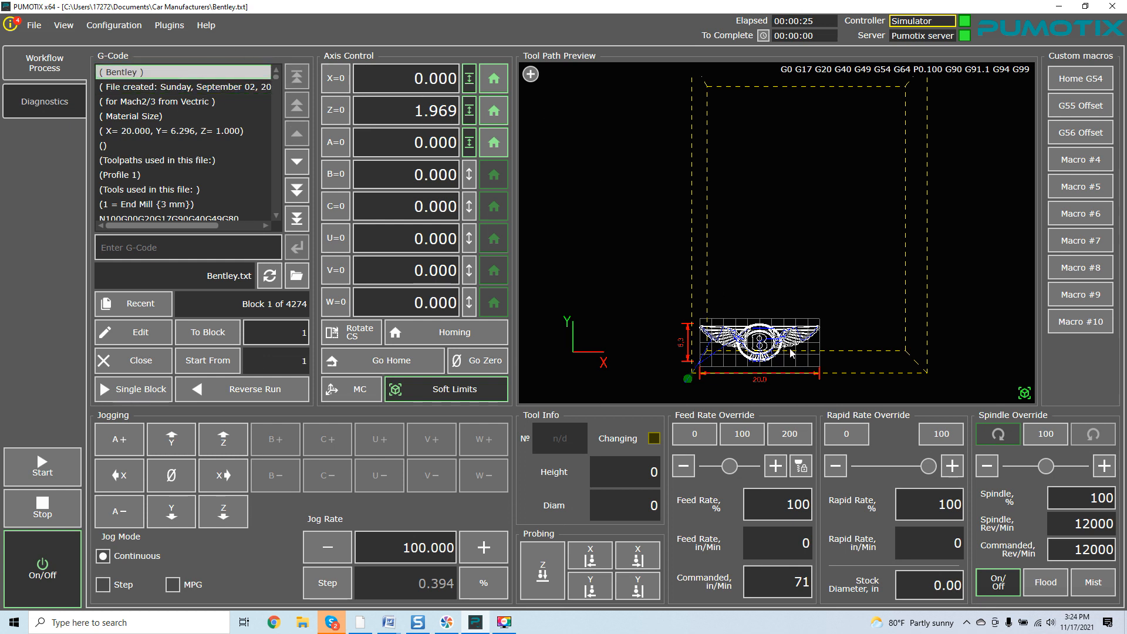
# Fit, zoom out and pan the tool path preview to show the Bentley logo inside the dashed work box
pyautogui.moveTo(808, 231); pyautogui.dragTo(842, 237)
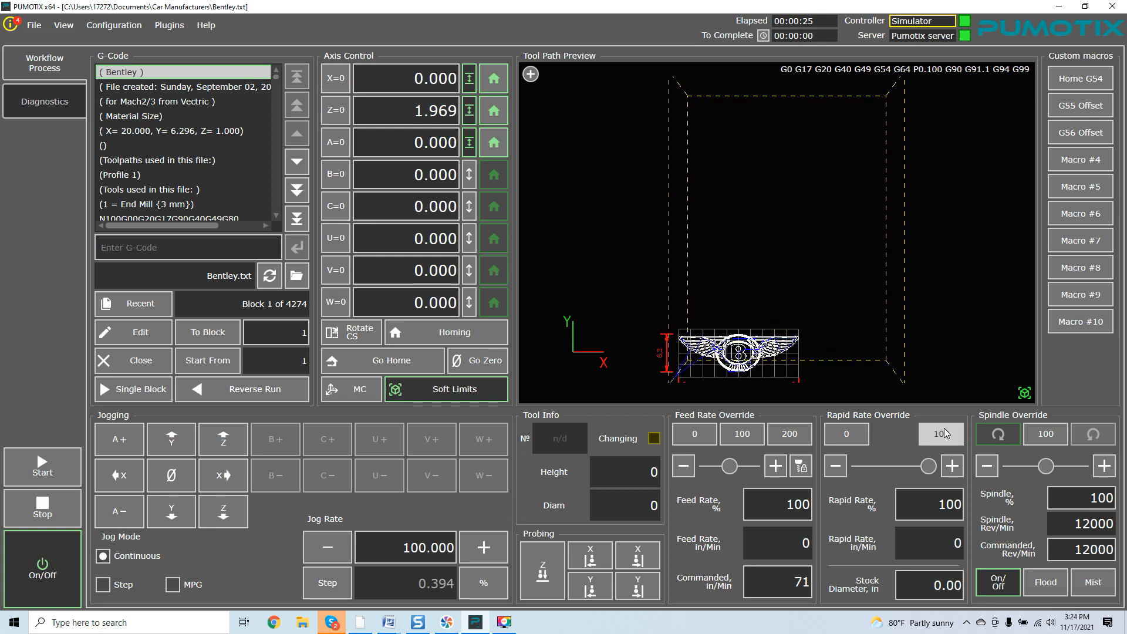
pyautogui.moveTo(935, 293)
pyautogui.mouseDown()
pyautogui.moveTo(929, 276)
pyautogui.moveTo(937, 295)
pyautogui.mouseUp()
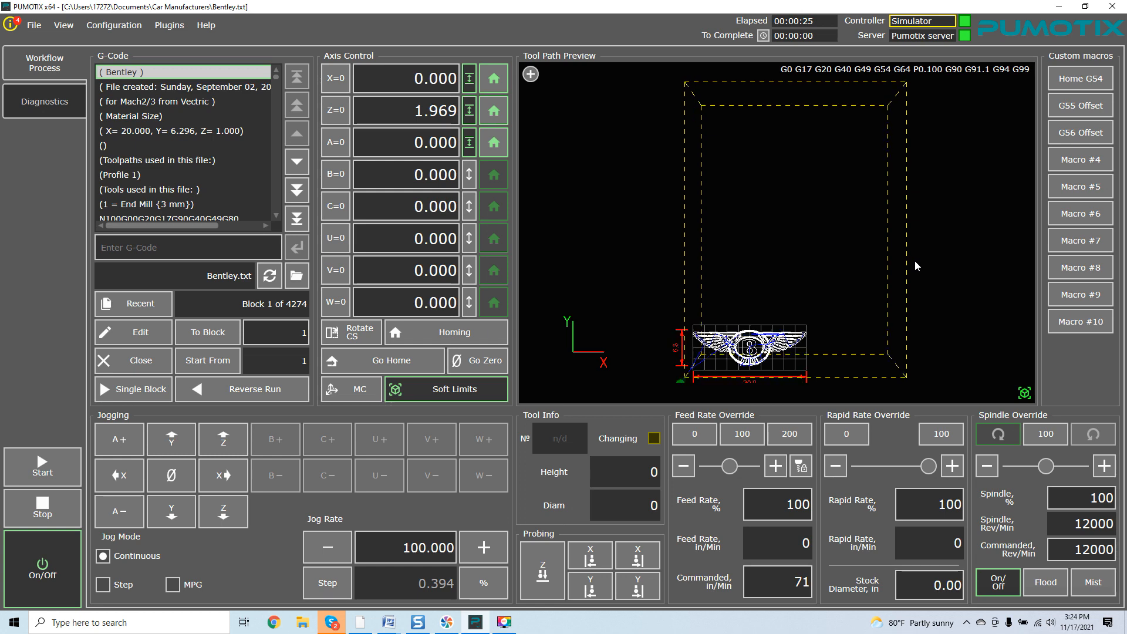
pyautogui.doubleClick(864, 251)
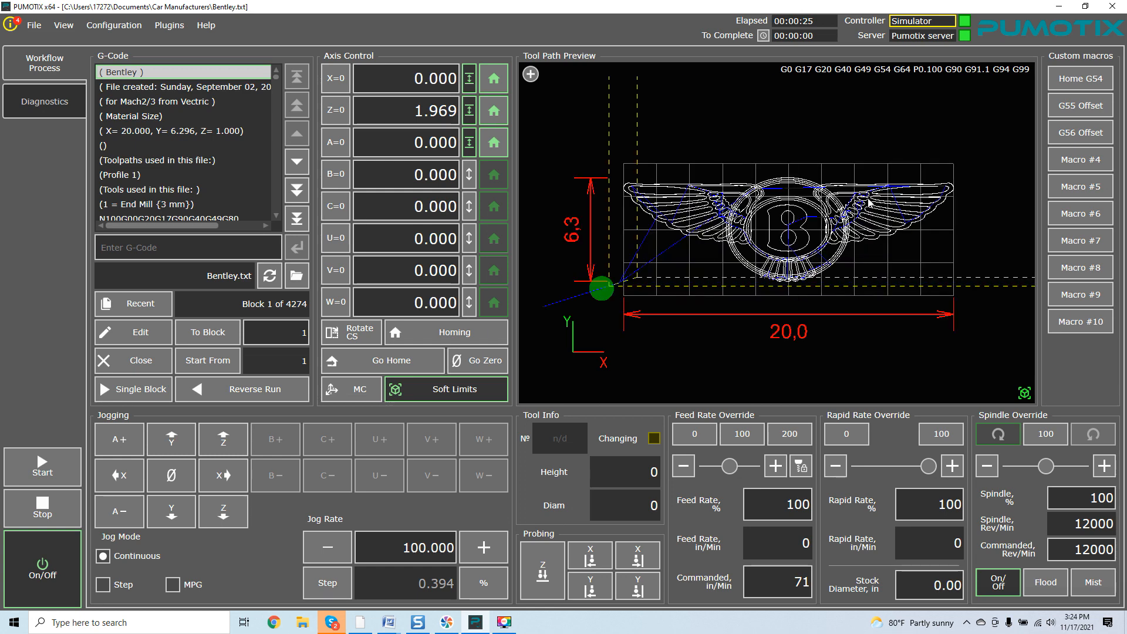
pyautogui.scroll(-9, 846, 154)
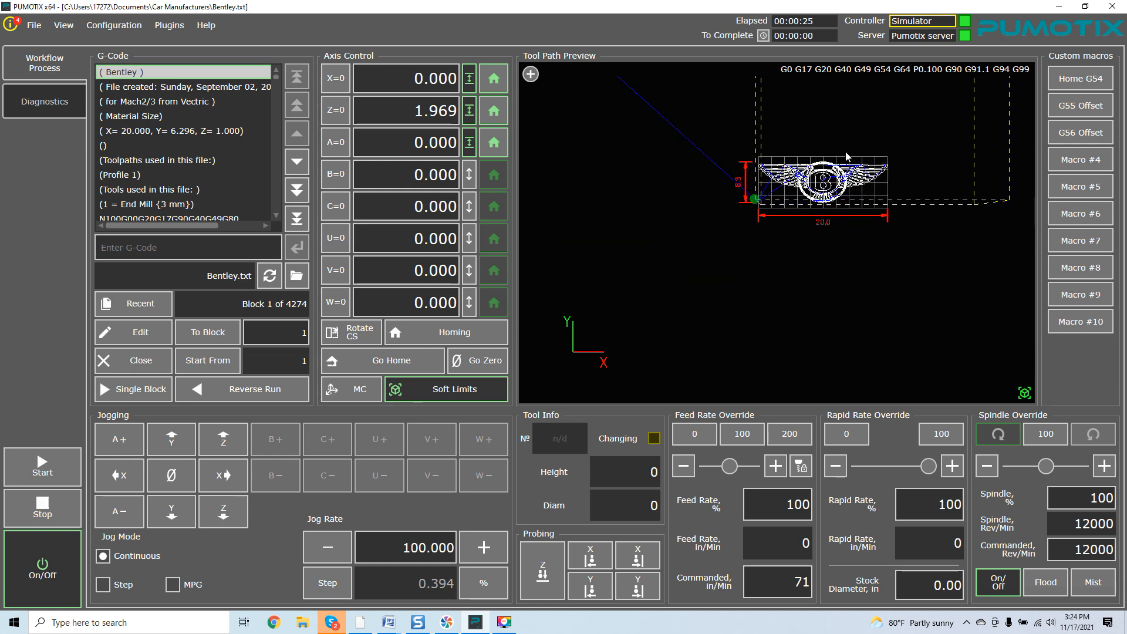
pyautogui.moveTo(873, 135); pyautogui.dragTo(830, 250, button='right')
pyautogui.doubleClick(829, 246)
pyautogui.scroll(-12, 829, 226)
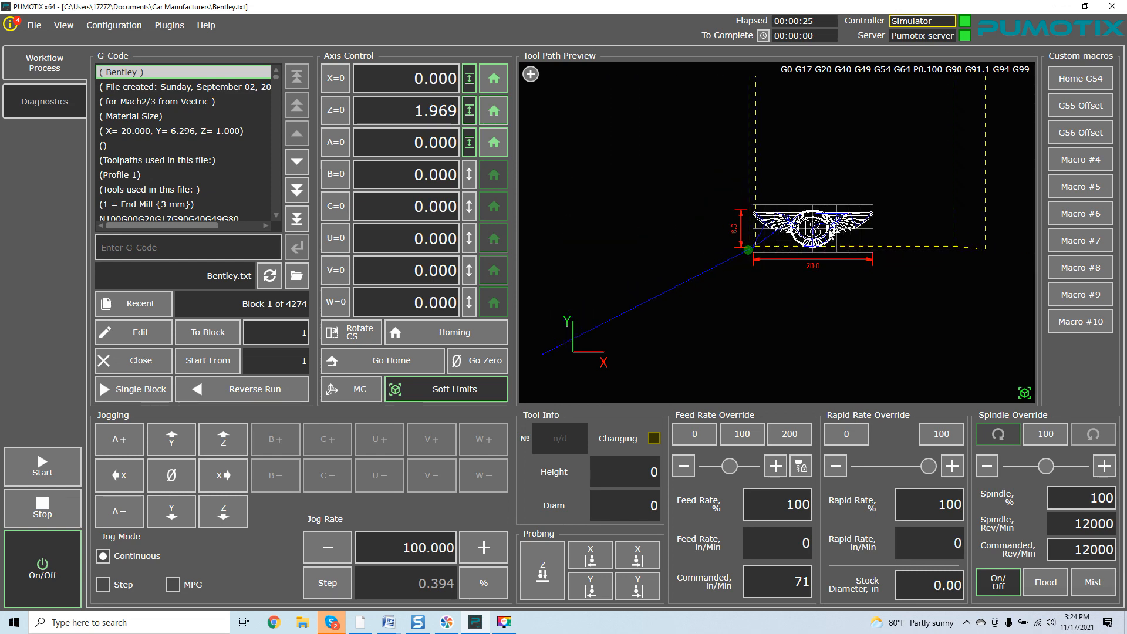
pyautogui.moveTo(859, 153); pyautogui.dragTo(790, 253, button='right')
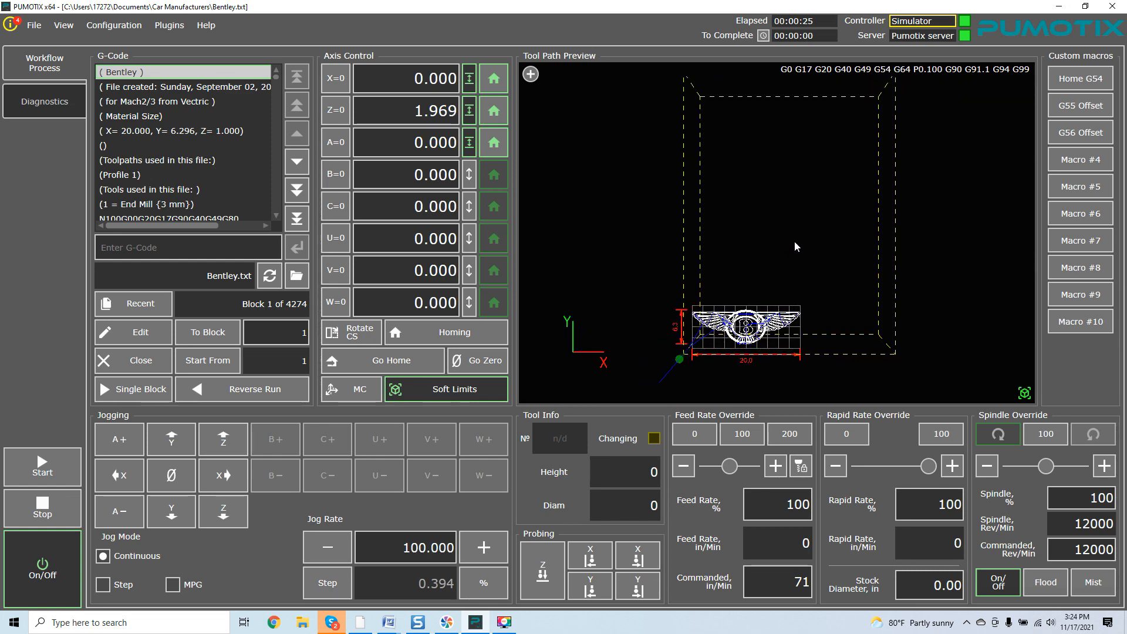
pyautogui.doubleClick(796, 246)
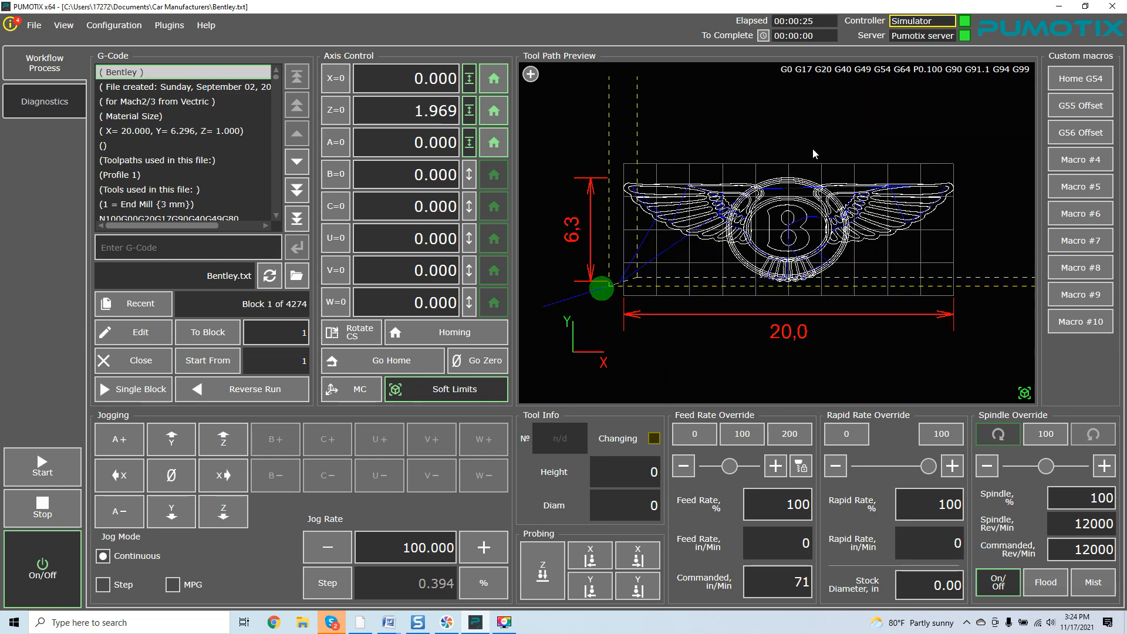
pyautogui.scroll(-5, 815, 136)
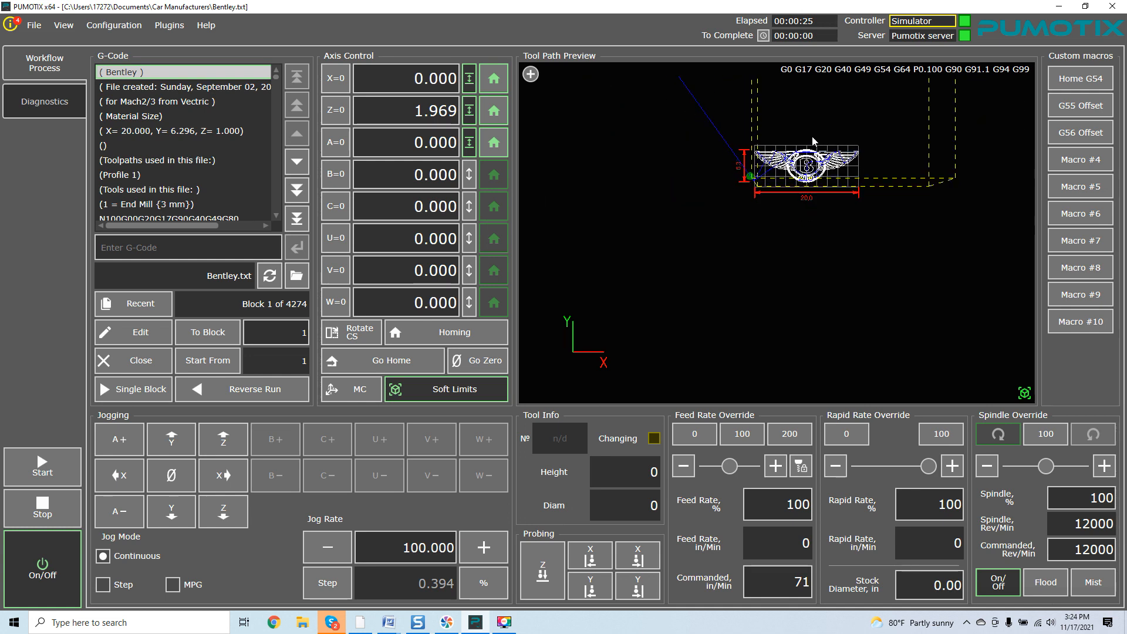
pyautogui.doubleClick(759, 247)
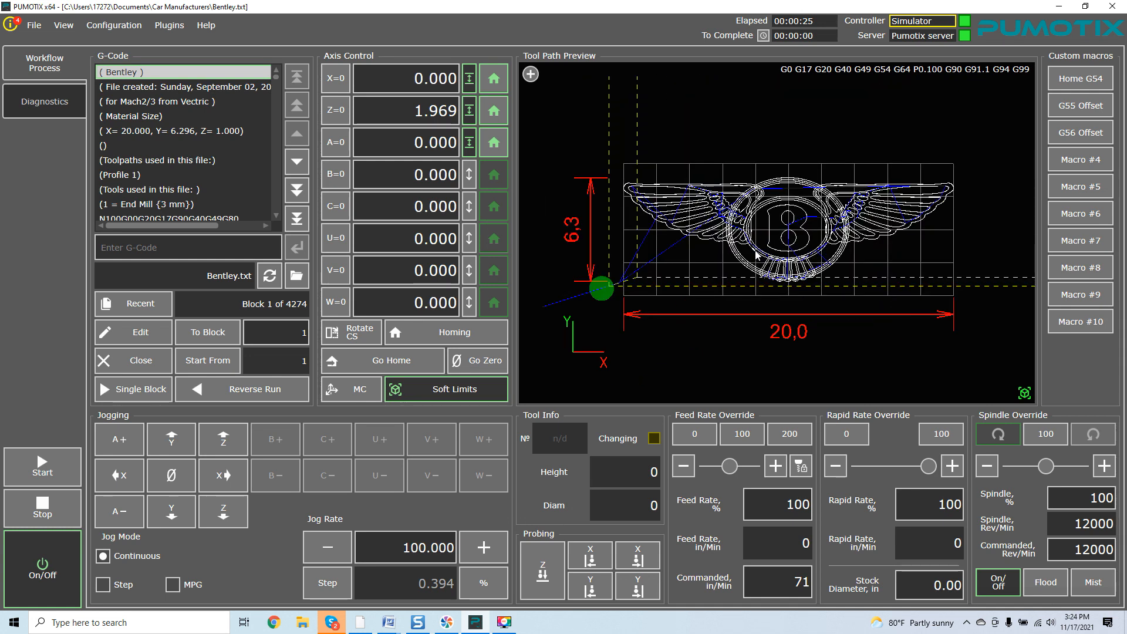
pyautogui.scroll(-5, 757, 255)
pyautogui.moveTo(783, 153); pyautogui.dragTo(750, 254)
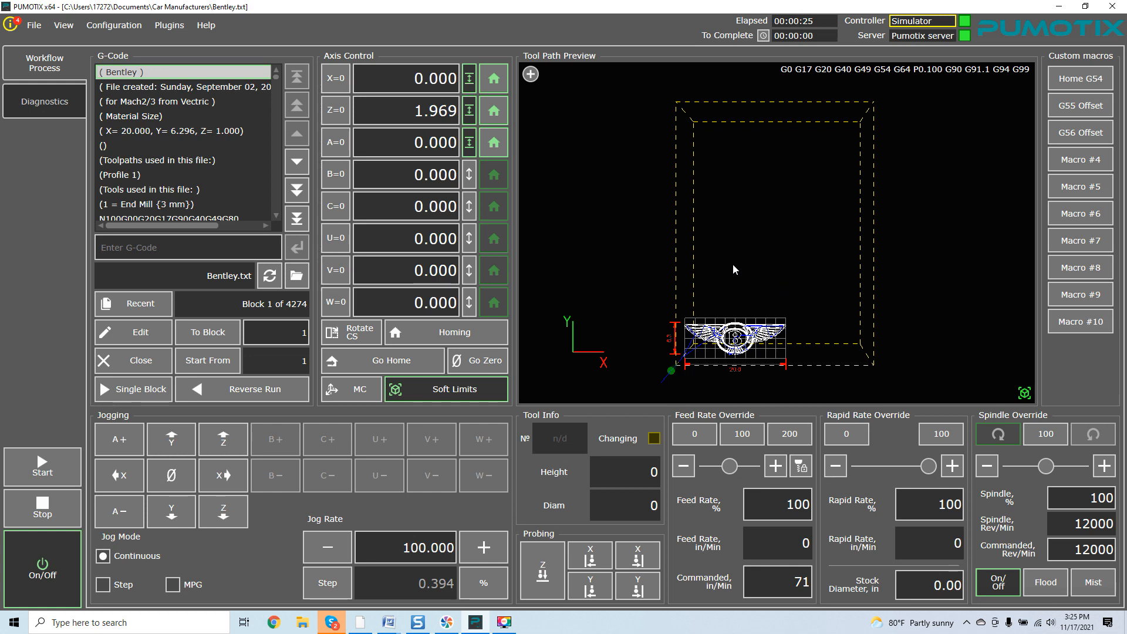
# Switch the machine off with soft limits re-enabled, then shut down PUMOTIX client and server
pyautogui.click(466, 392)
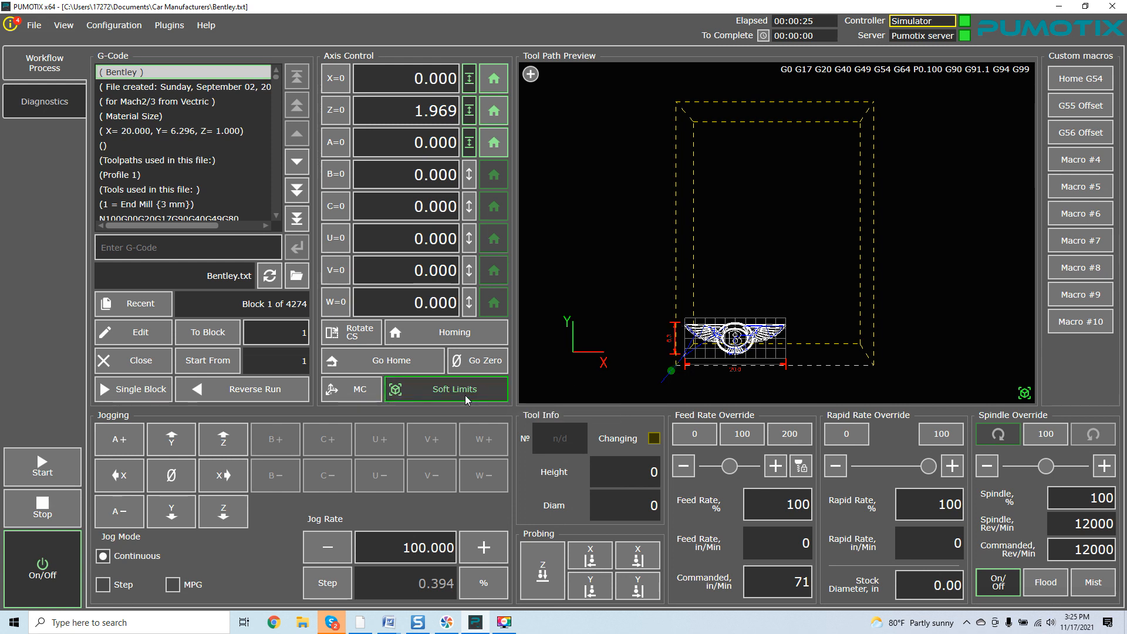
pyautogui.click(59, 554)
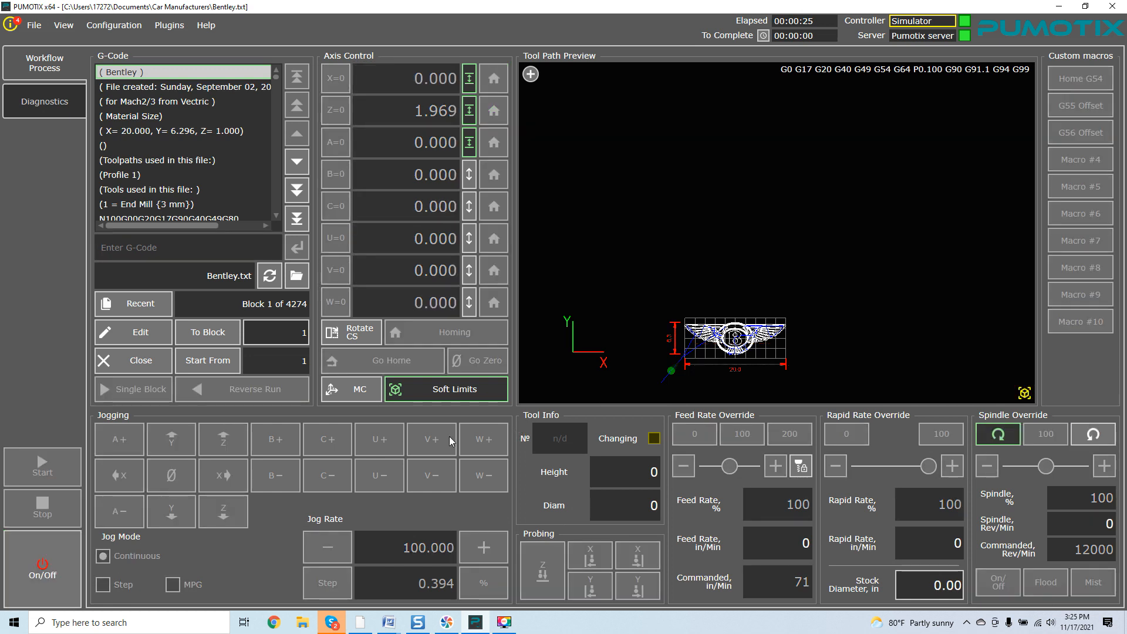
pyautogui.click(453, 394)
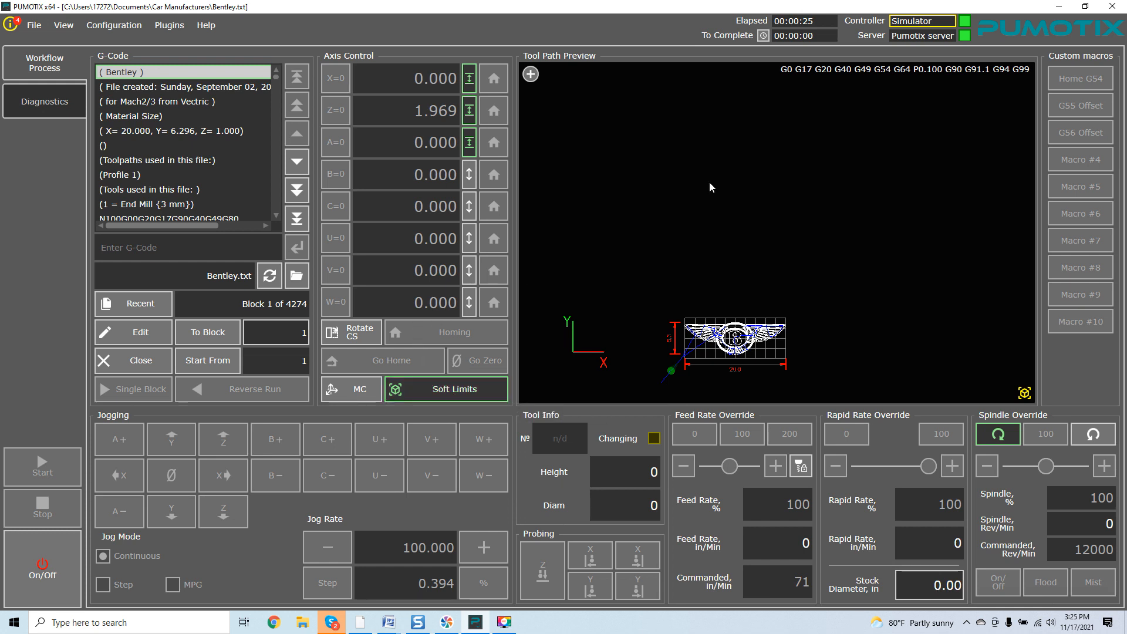
pyautogui.click(1118, 9)
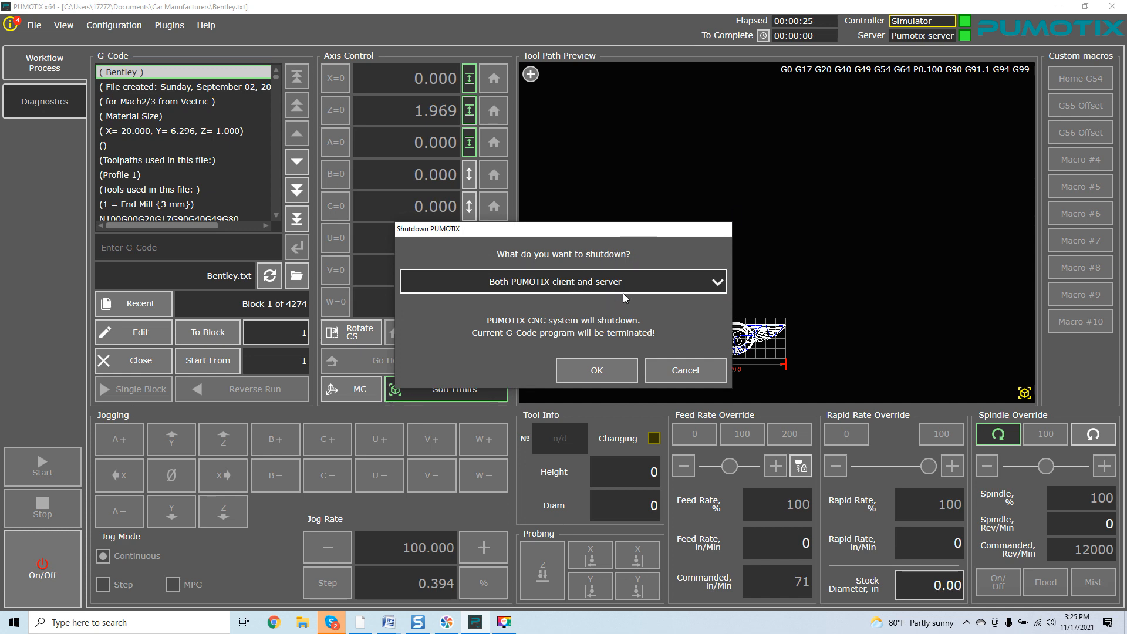
pyautogui.click(614, 365)
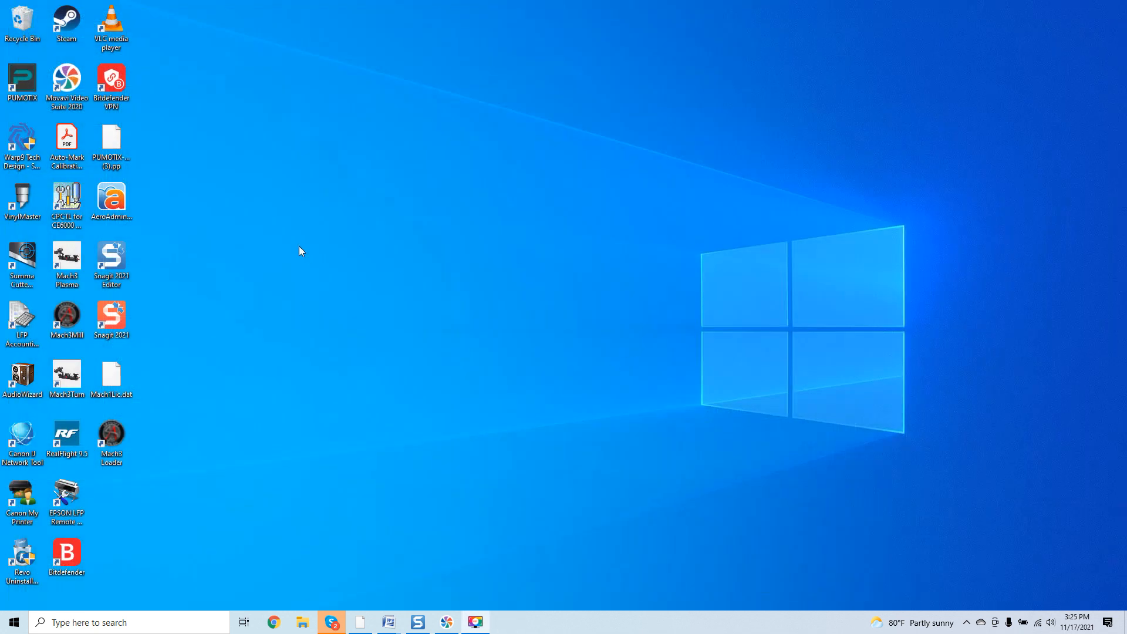
# Relaunch PUMOTIX from the desktop in the Milling (9 axes) workflow
pyautogui.doubleClick(23, 79)
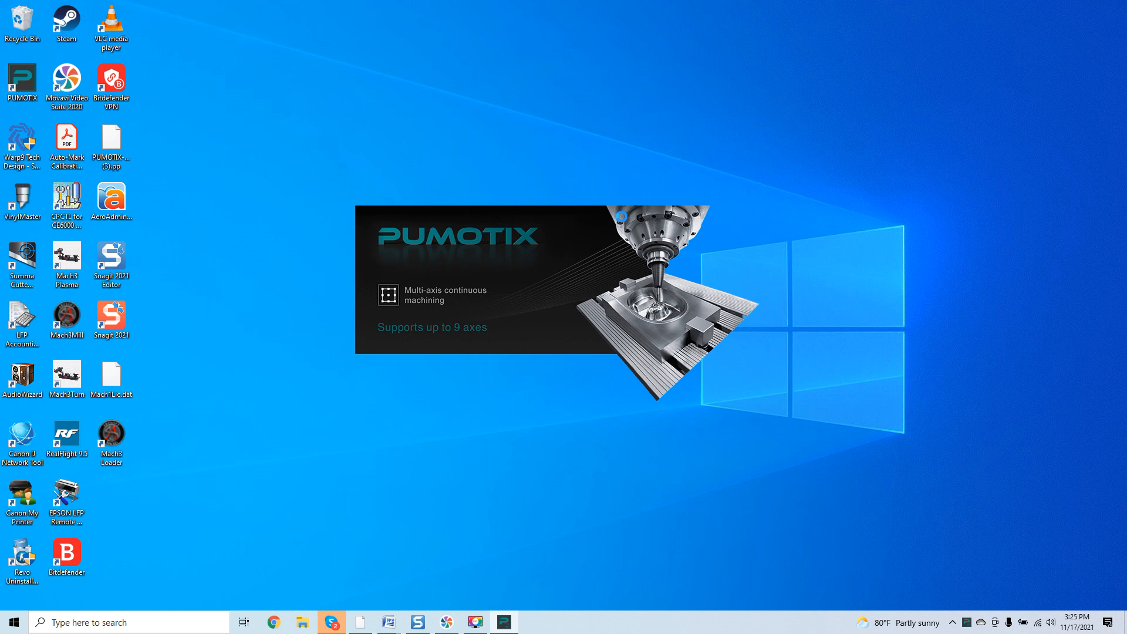
pyautogui.doubleClick(509, 238)
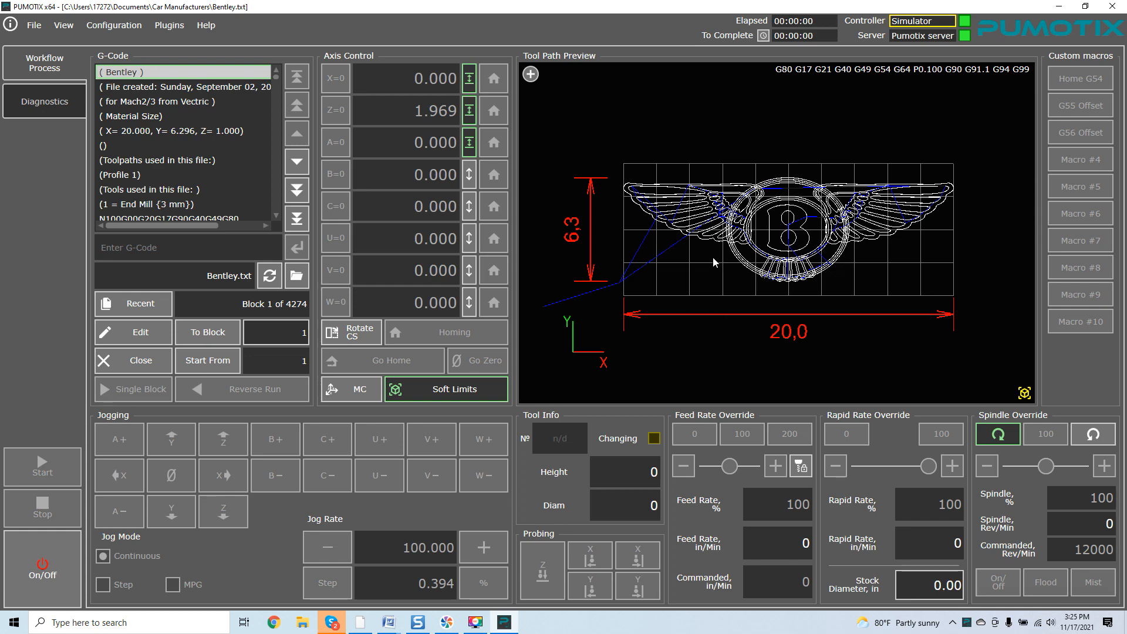
# Power the machine on and start a simulated Bentley.txt run, accepting the Simulator warning
pyautogui.click(68, 559)
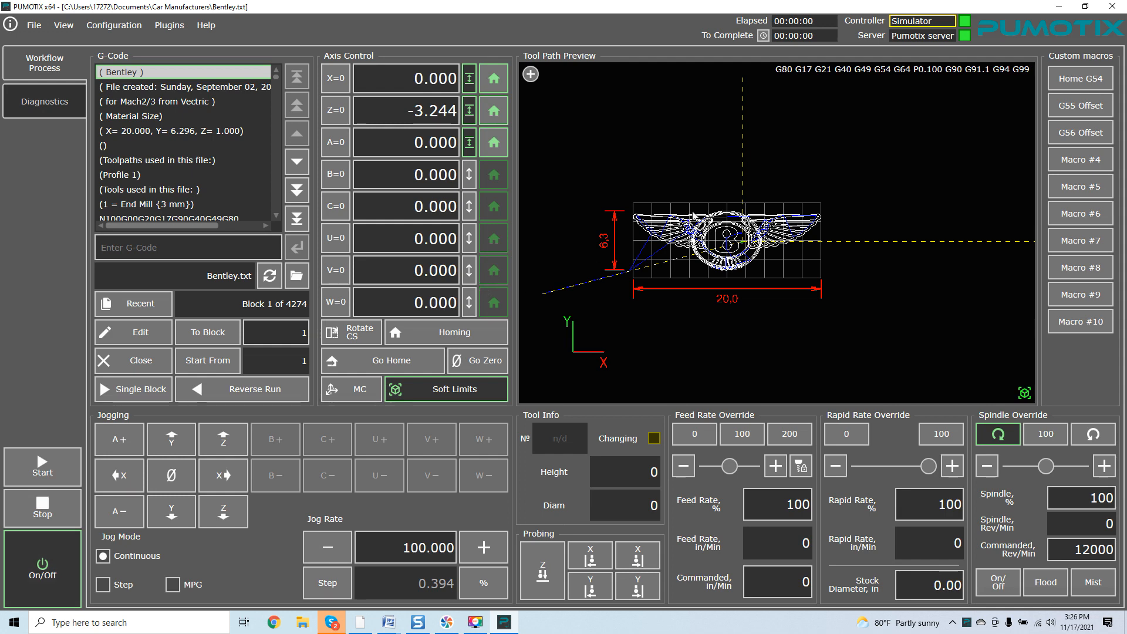
pyautogui.scroll(3, 710, 228)
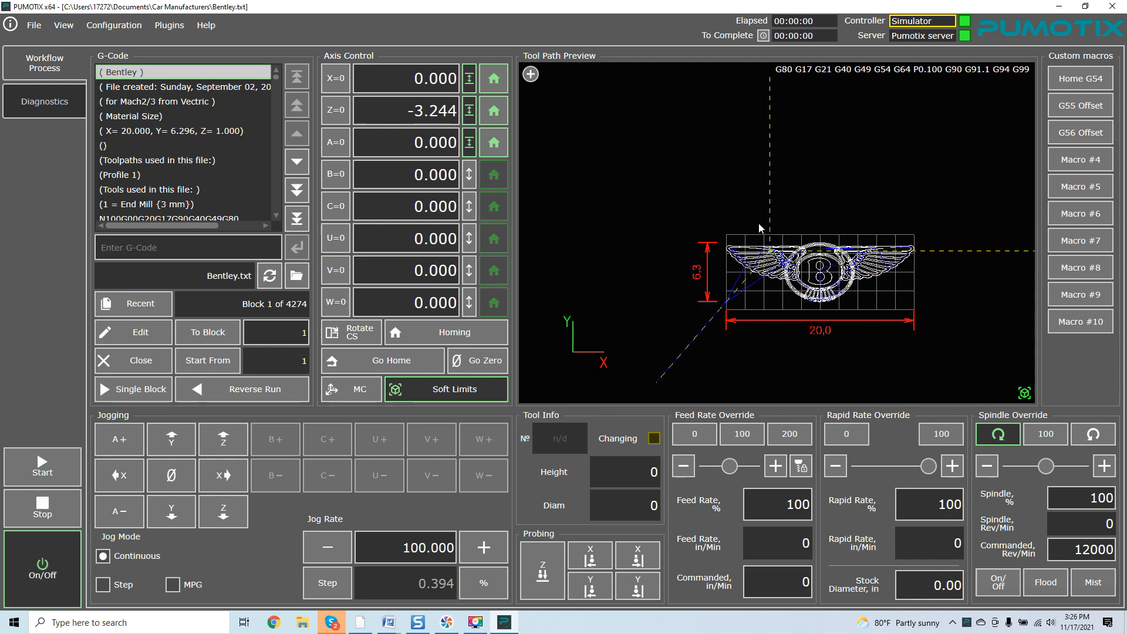
pyautogui.scroll(-4, 763, 163)
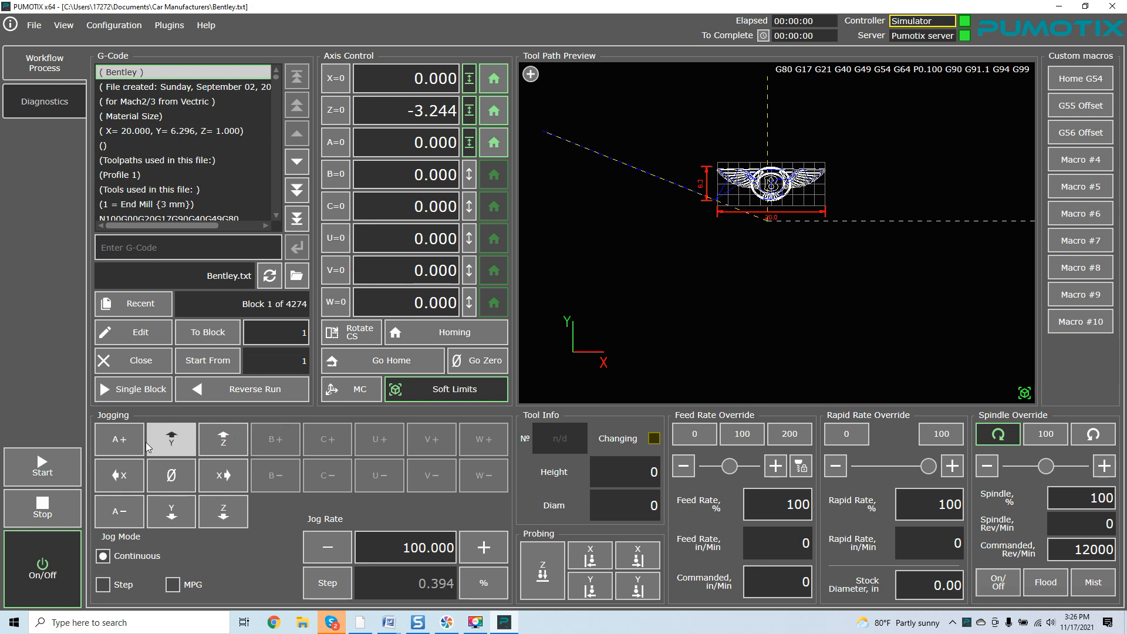
pyautogui.click(68, 463)
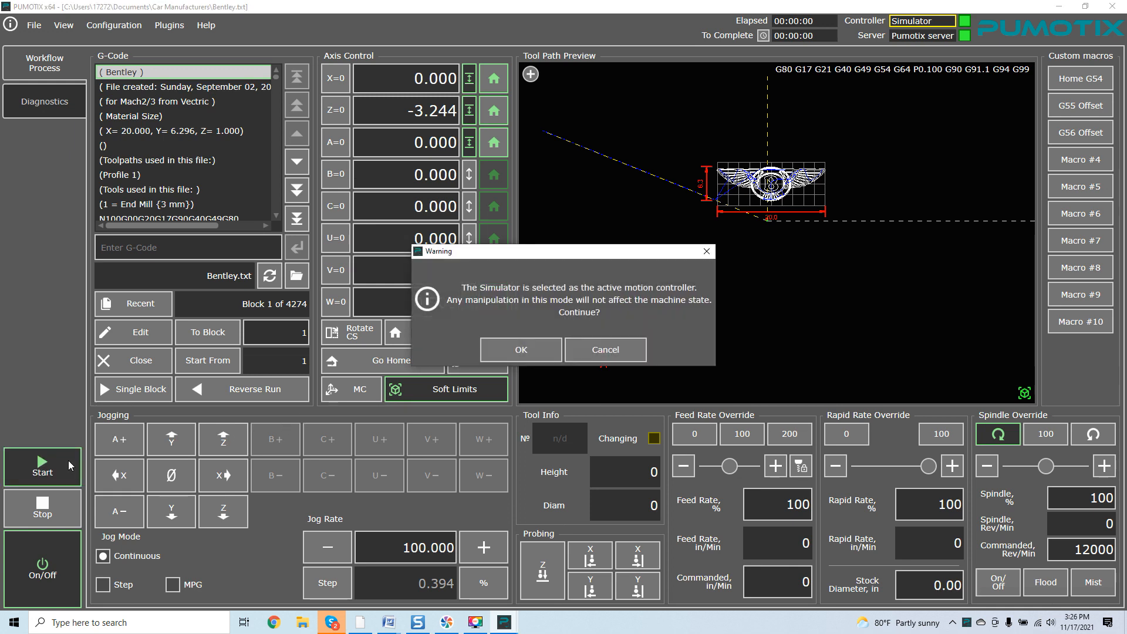
pyautogui.click(521, 348)
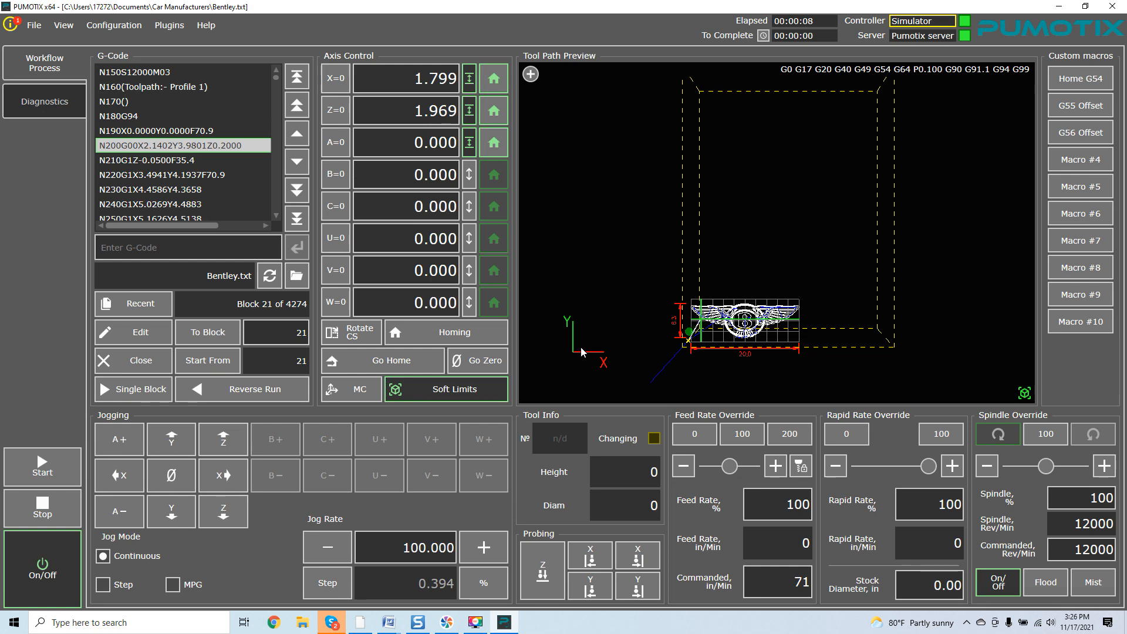
# Send the axes to work zero, then activate the G55 offset and move to its zero
pyautogui.click(499, 360)
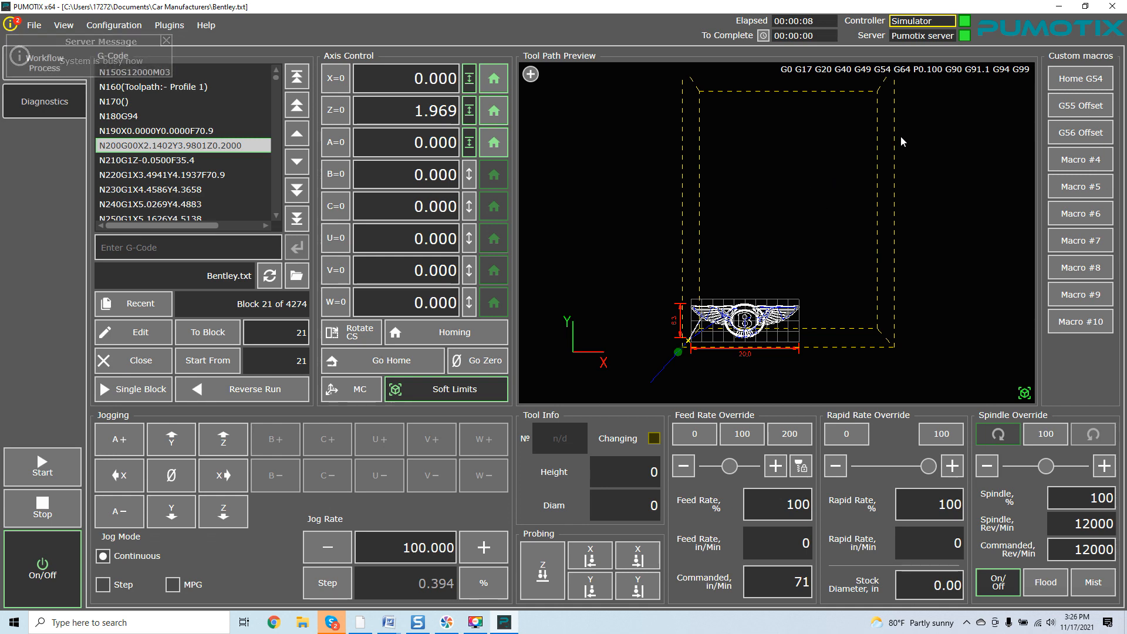
pyautogui.click(1073, 107)
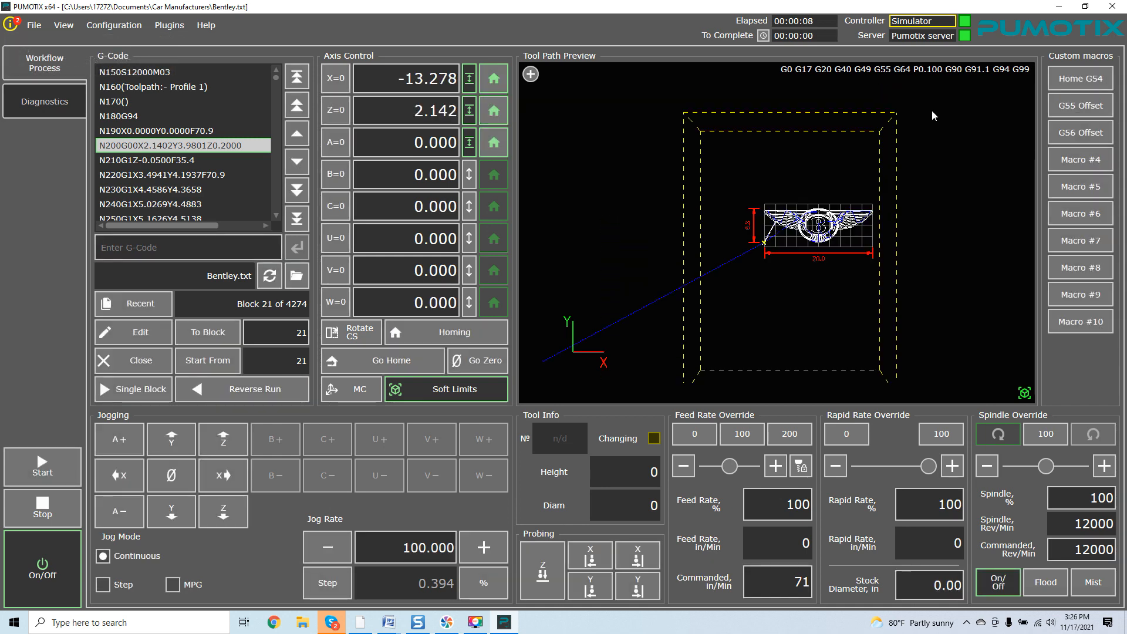
pyautogui.click(473, 361)
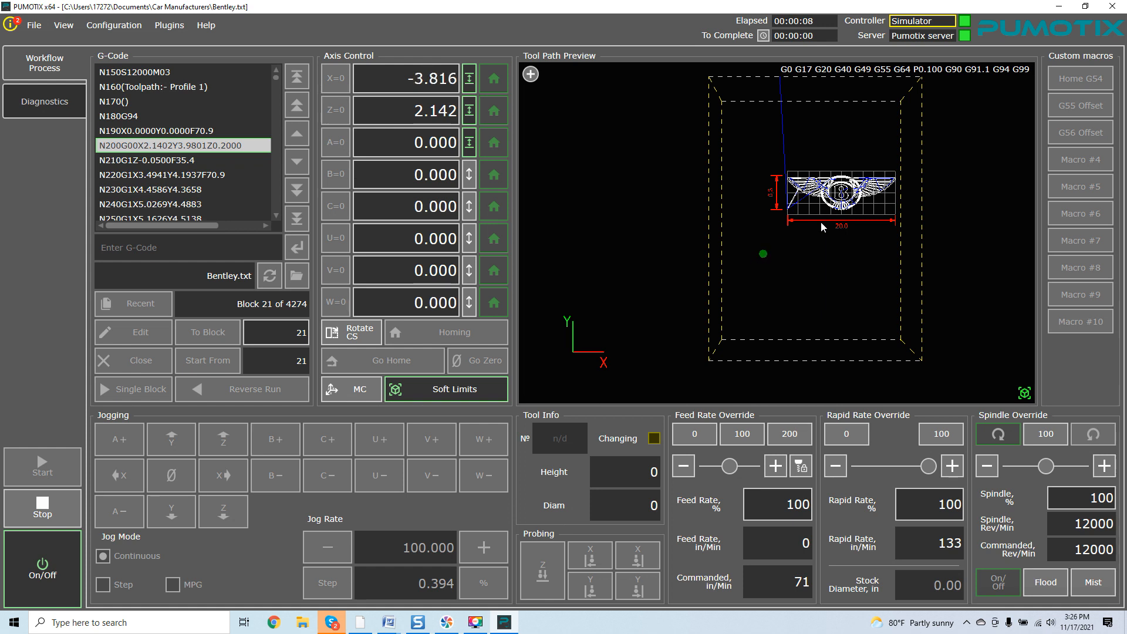
pyautogui.moveTo(823, 239); pyautogui.dragTo(808, 248)
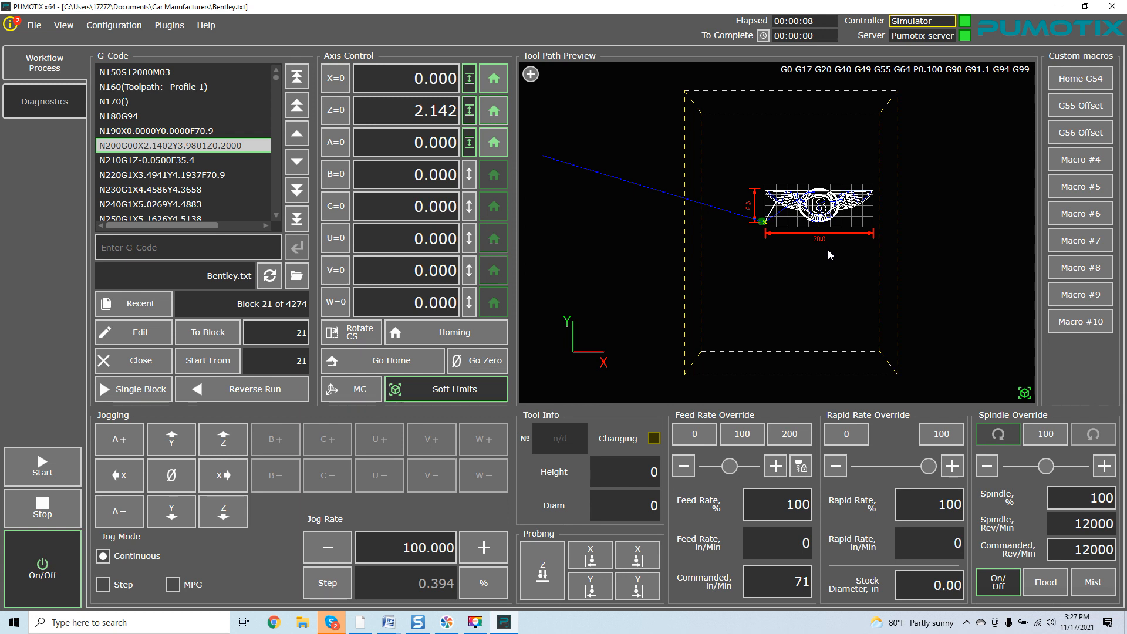
pyautogui.moveTo(877, 258); pyautogui.dragTo(860, 259)
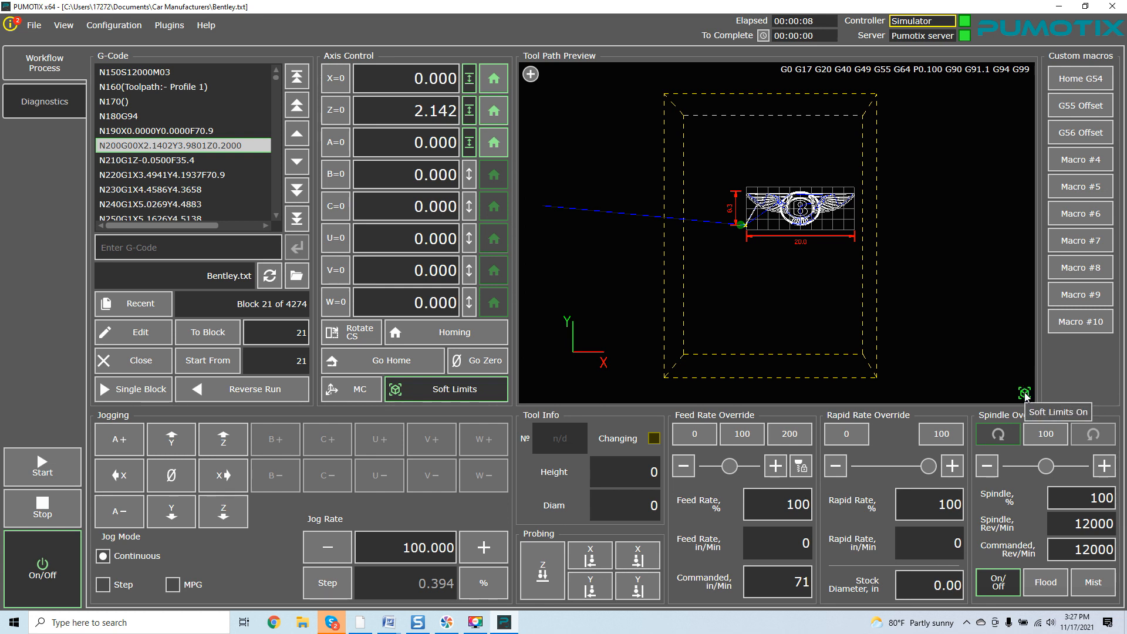
# Cycle soft limits off and on, reactivate G54, and return X to 0.000
pyautogui.click(495, 390)
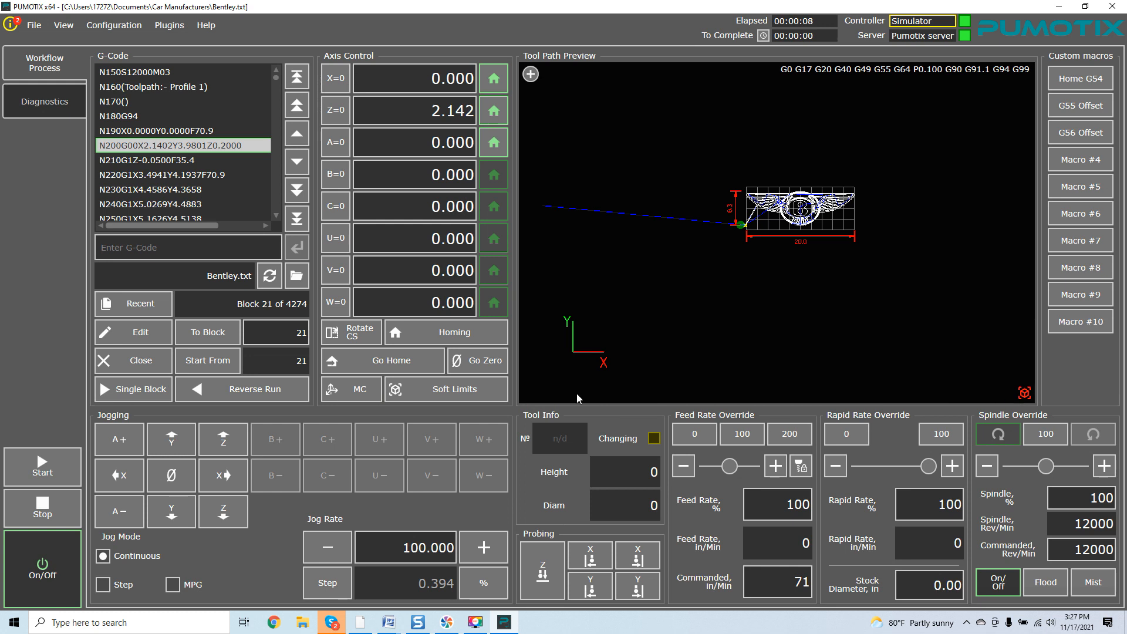
pyautogui.click(495, 389)
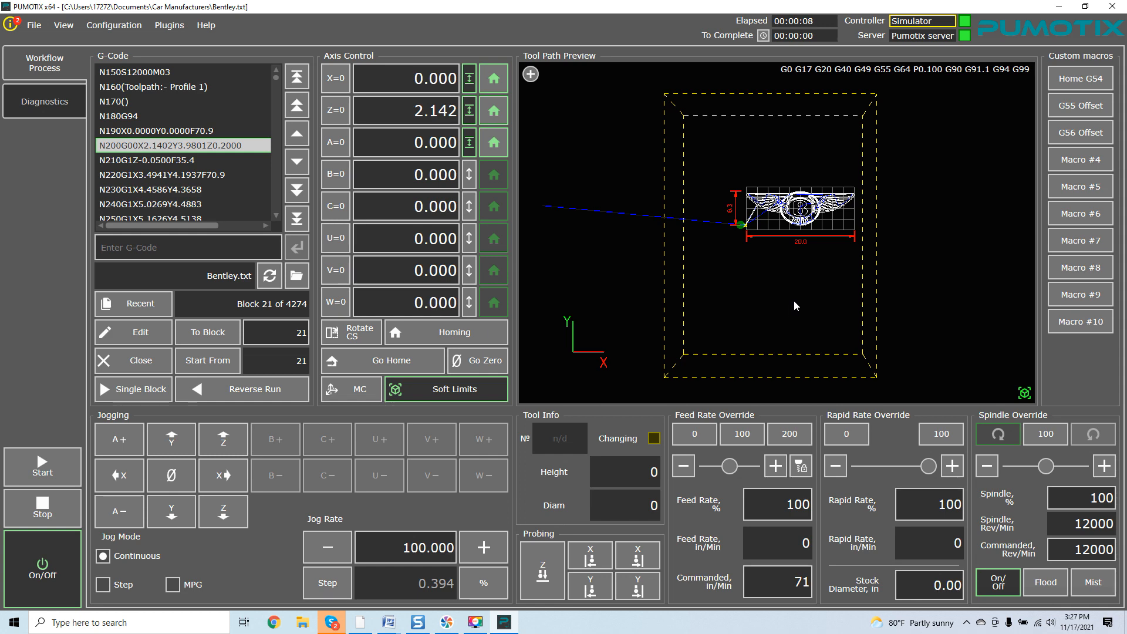
pyautogui.click(1080, 78)
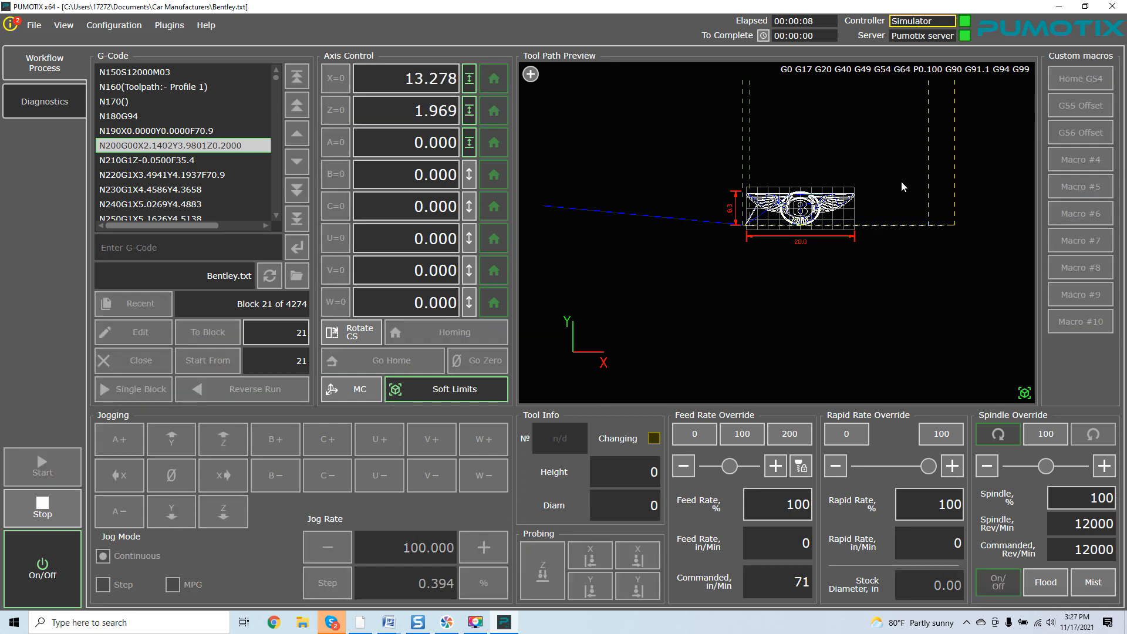
pyautogui.moveTo(696, 271); pyautogui.dragTo(638, 378)
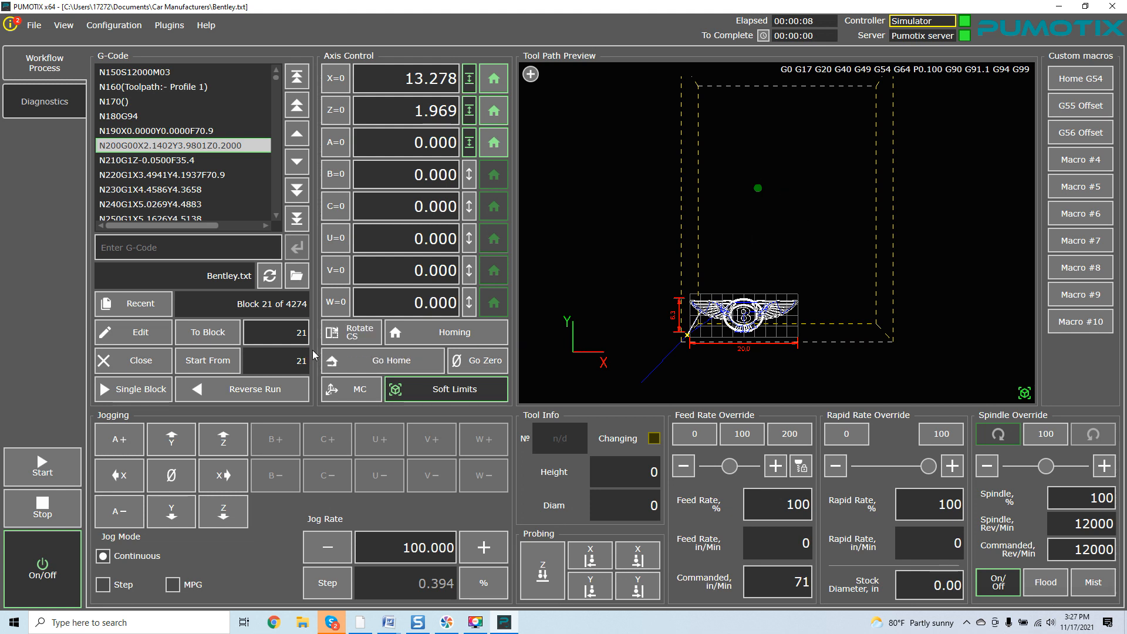
pyautogui.click(475, 361)
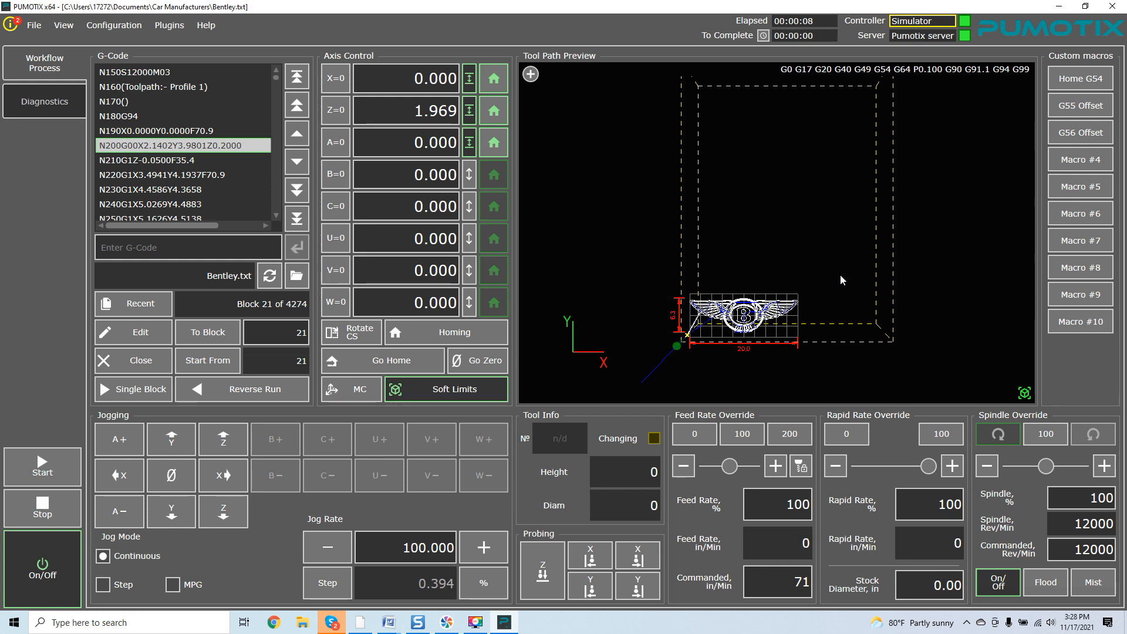
# Jump the Bentley G-code back to block 1 of 4274 and set Start From to line 1
pyautogui.moveTo(856, 197); pyautogui.dragTo(851, 227)
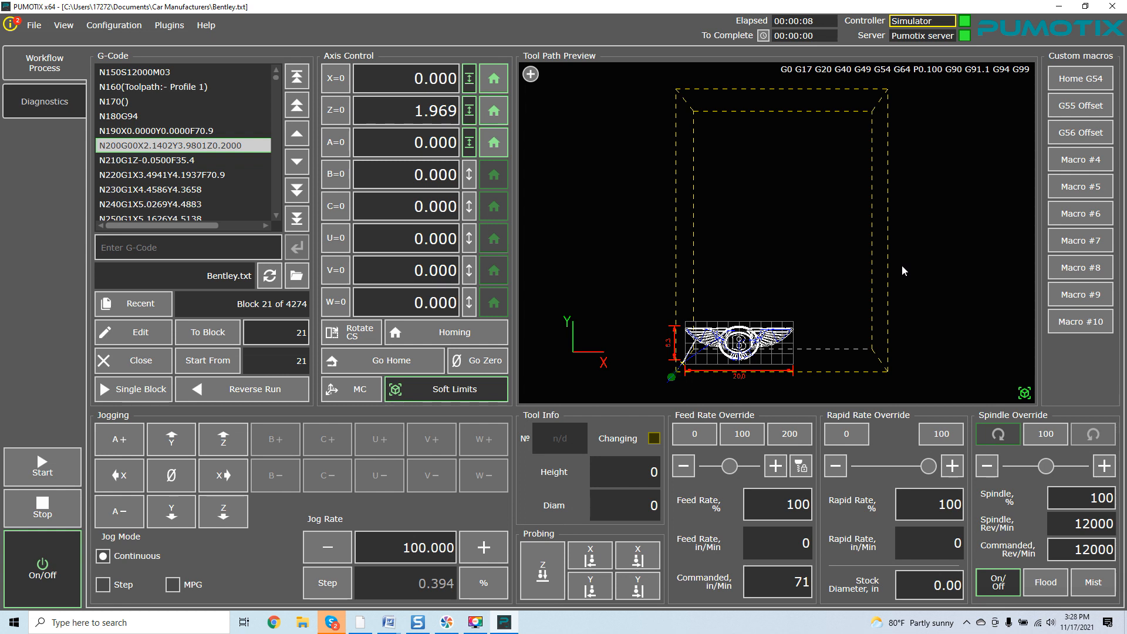
pyautogui.click(295, 82)
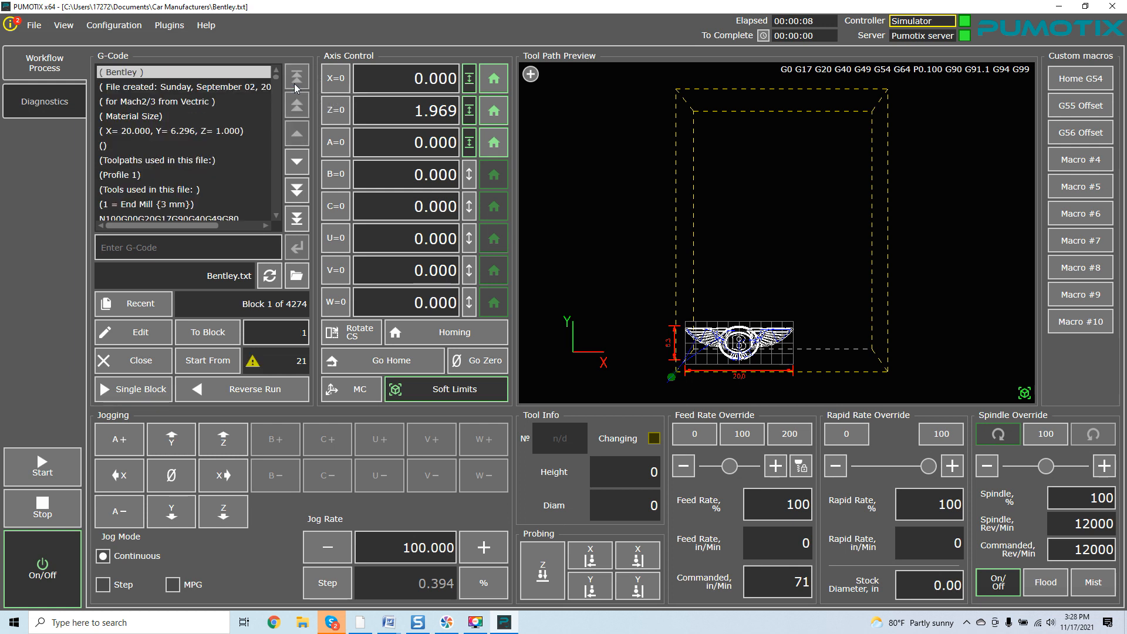
pyautogui.click(251, 74)
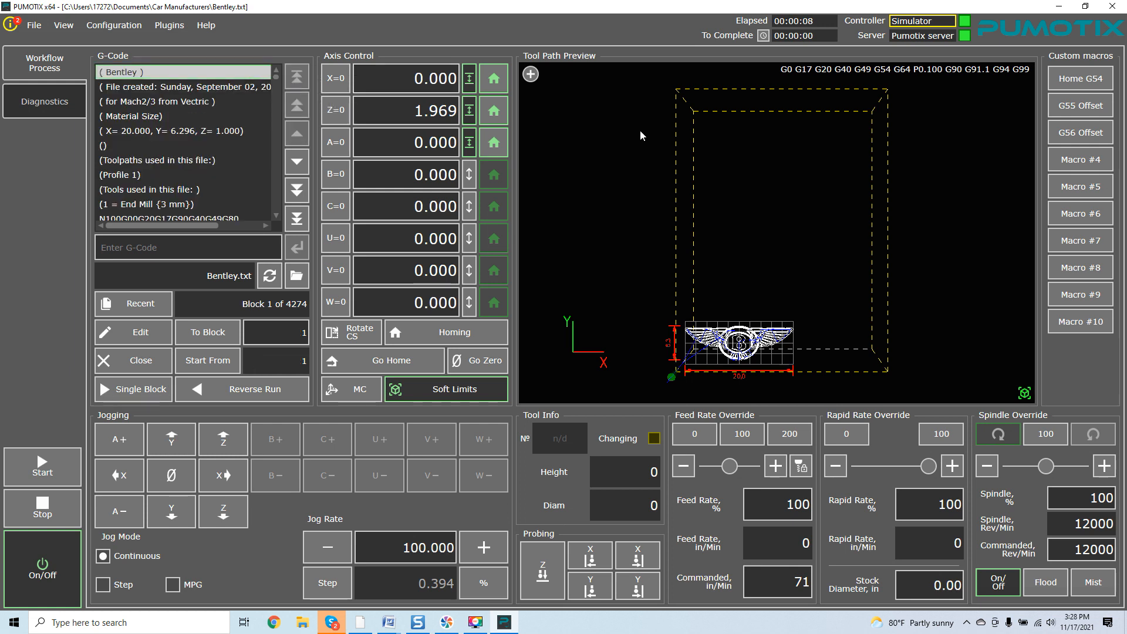